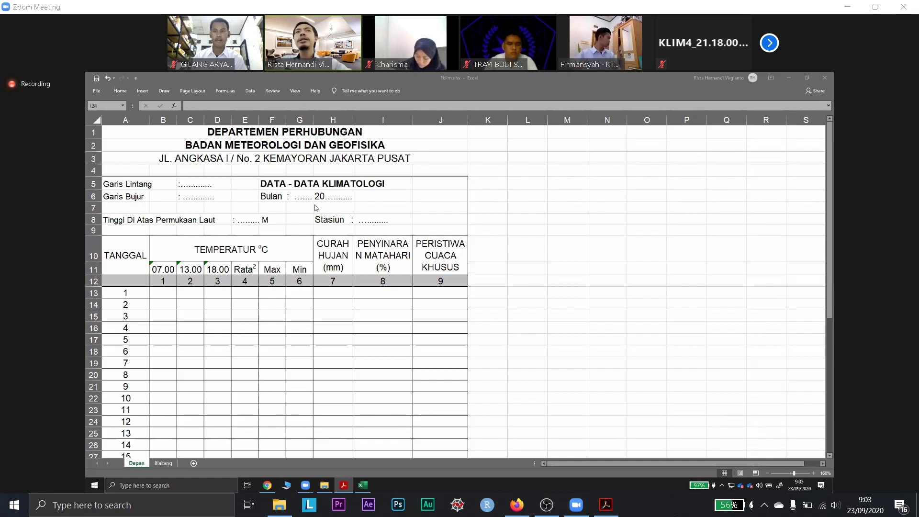
Examine the climatology form's header fields for station, month, year and latitude, and the daily table on the Depan sheet
left_click(361, 220)
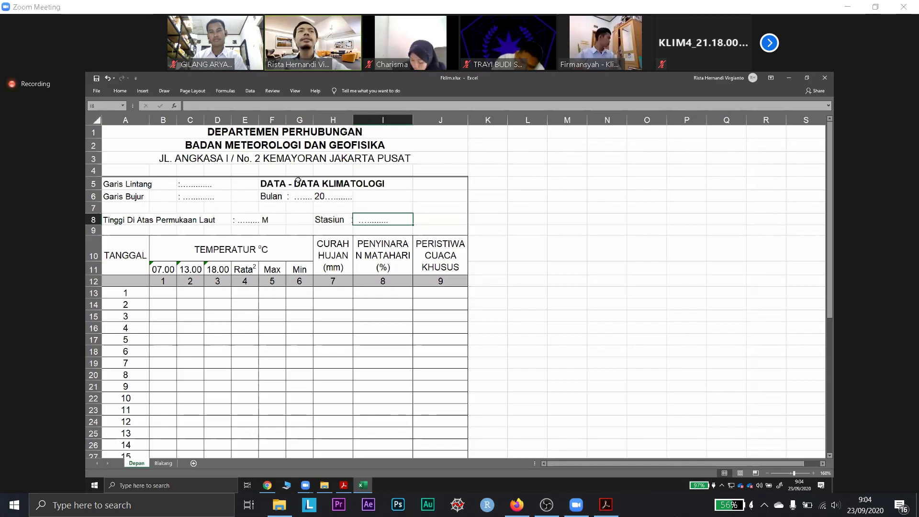
left_click(298, 196)
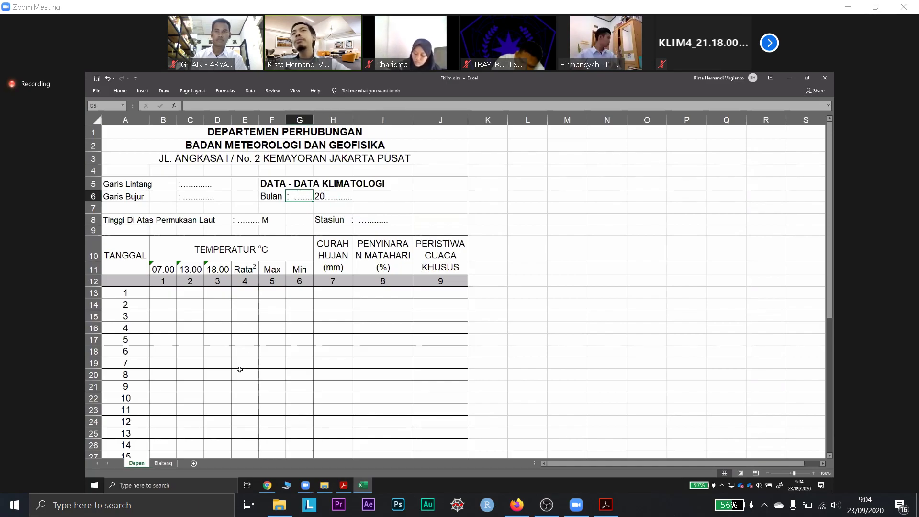
scroll(239, 369, "down", 6)
scroll(225, 321, "up", 5)
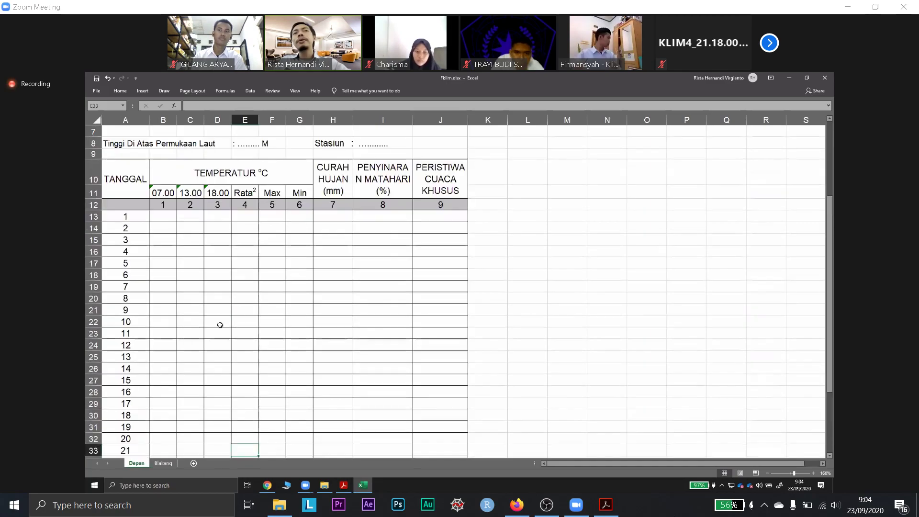
left_click(303, 311)
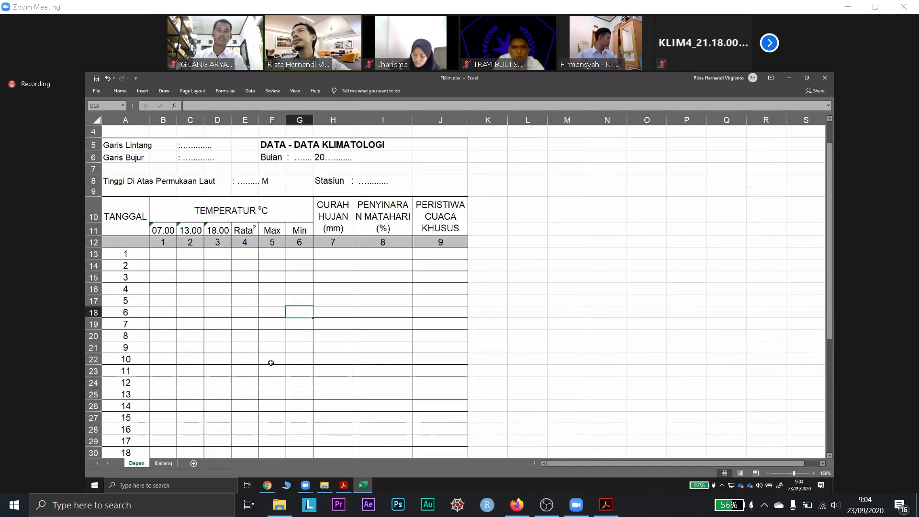
left_click(199, 301)
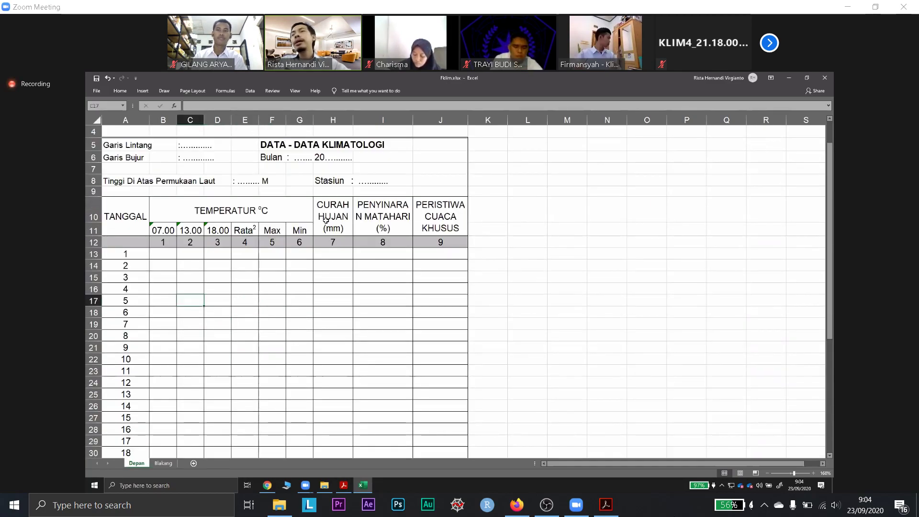
left_click(309, 157)
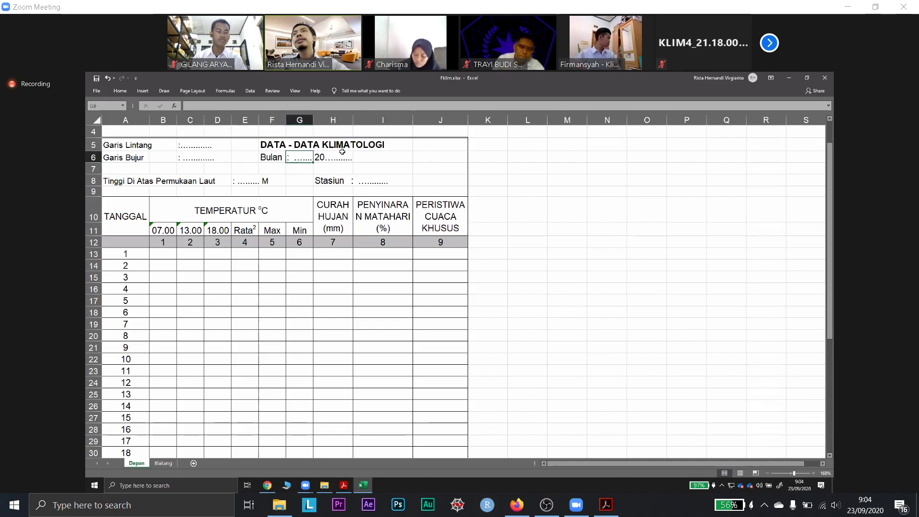
left_click(343, 153)
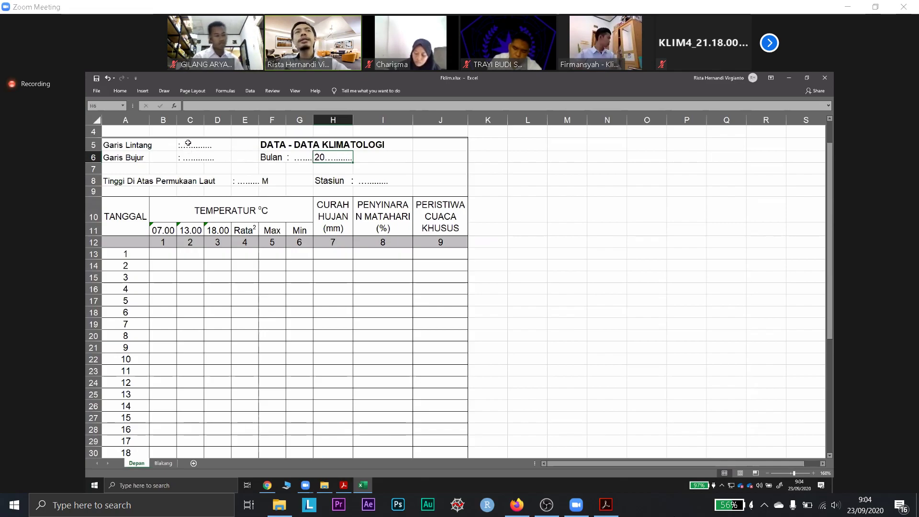
left_click(188, 142)
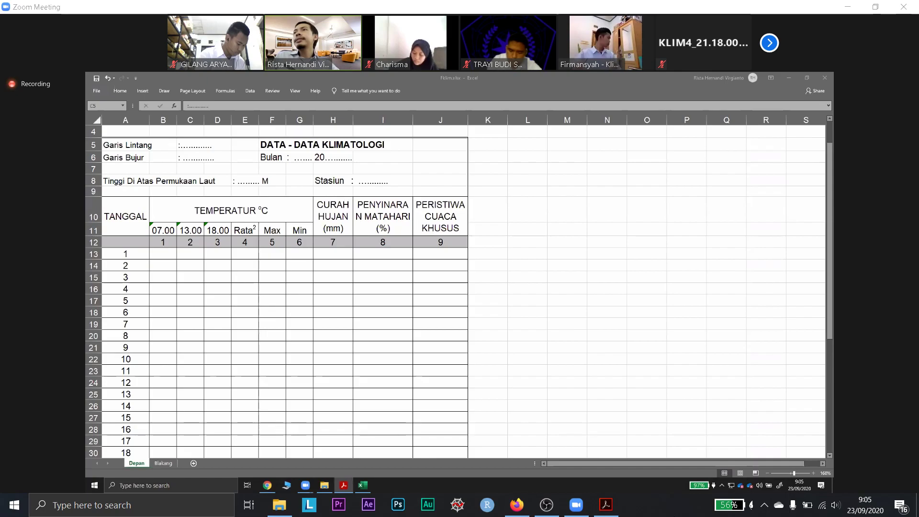
Change the unit in the altitude field (Tinggi Di Atas Permukaan Laut) to lowercase "m"
left_click(245, 180)
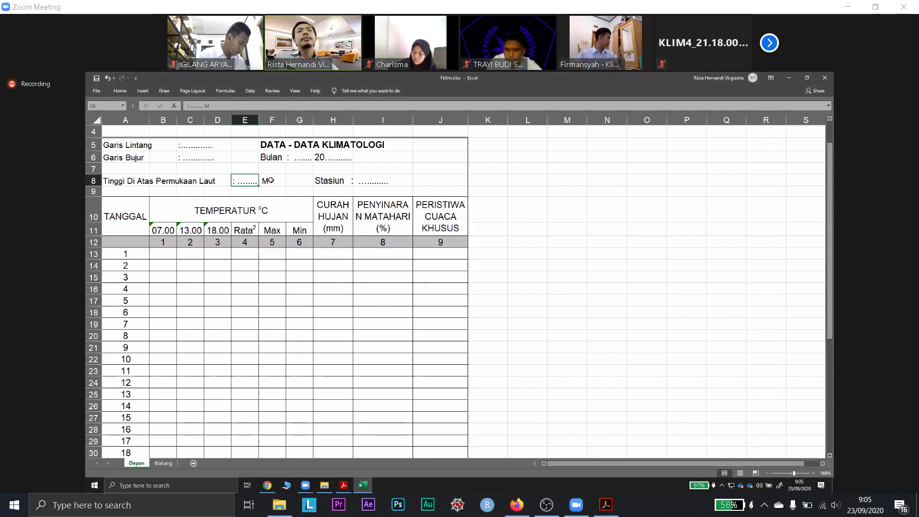
left_click(270, 180)
left_click(281, 207)
left_click(246, 179)
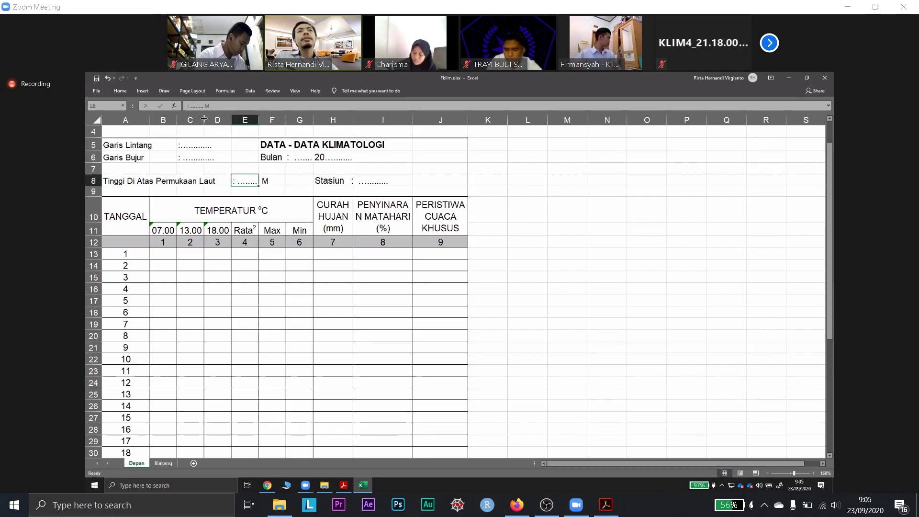
left_click(205, 106)
type("m")
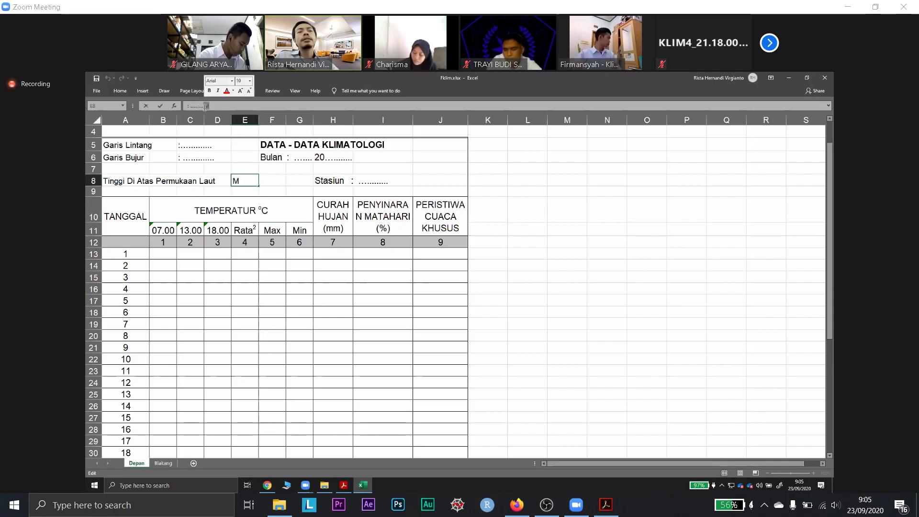
left_click(251, 327)
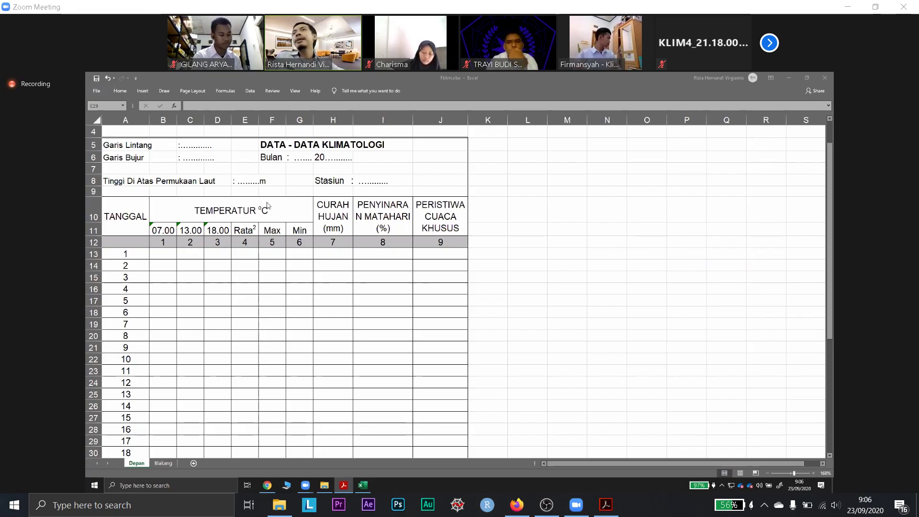
left_click(203, 144)
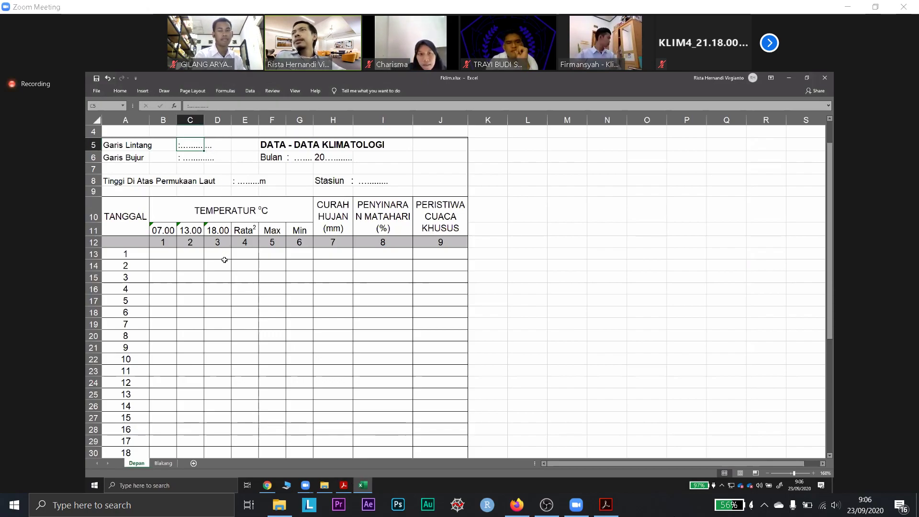
left_click(131, 261)
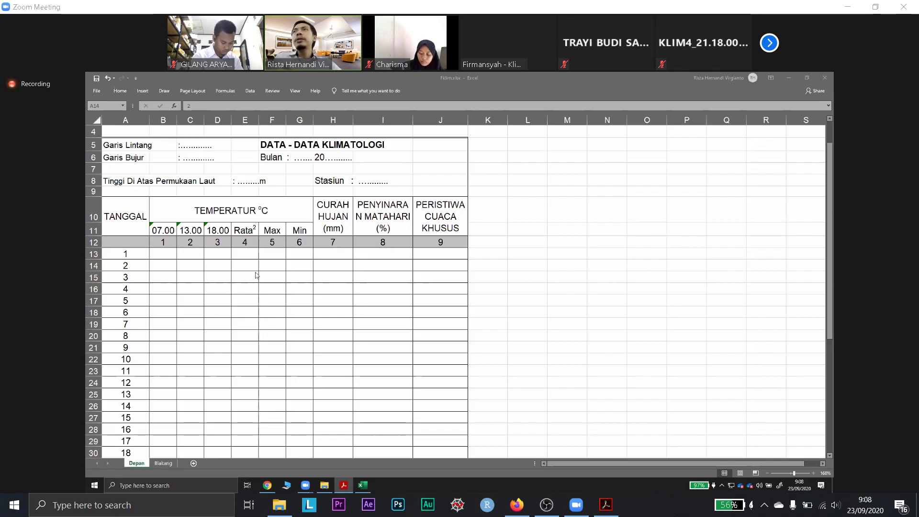
Enter 26,4 as the 07.00 temperature for date 1, using a comma as the decimal separator
left_click(161, 254)
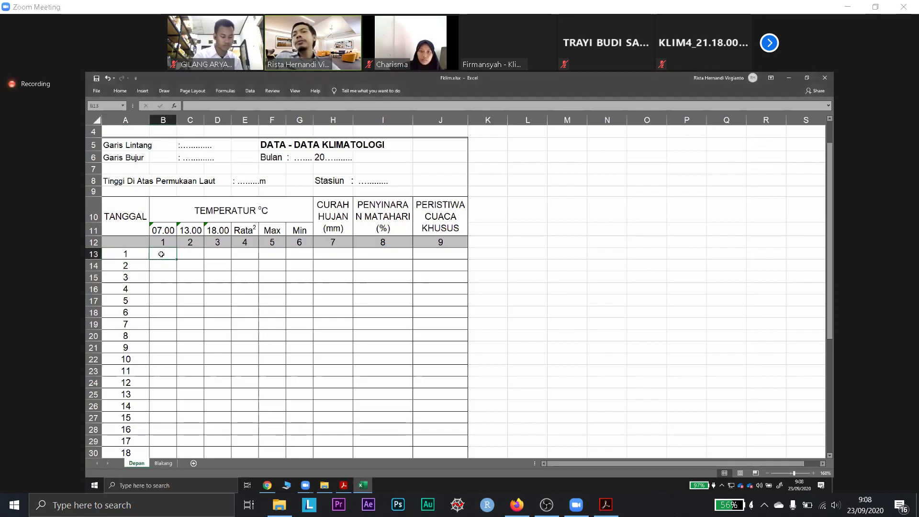
type("26.4")
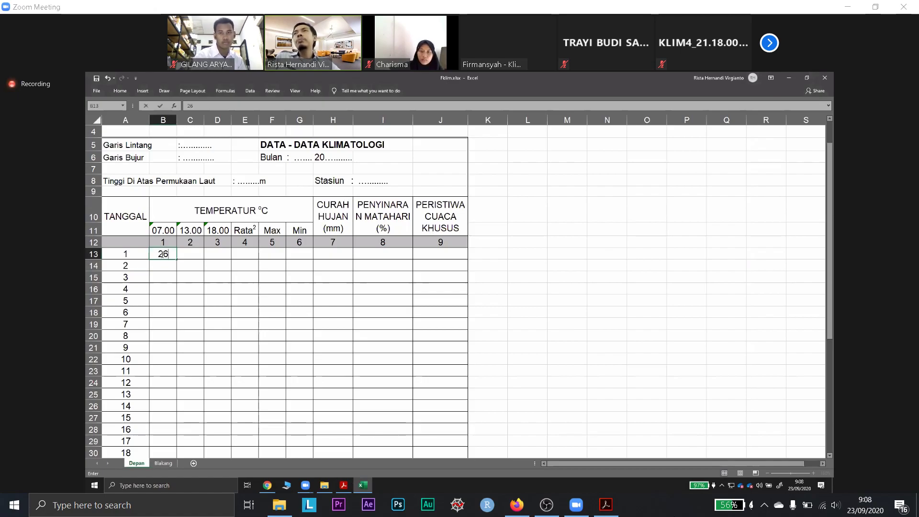
key("BackSpace")
key("BackSpace")
type(",4")
key("Return")
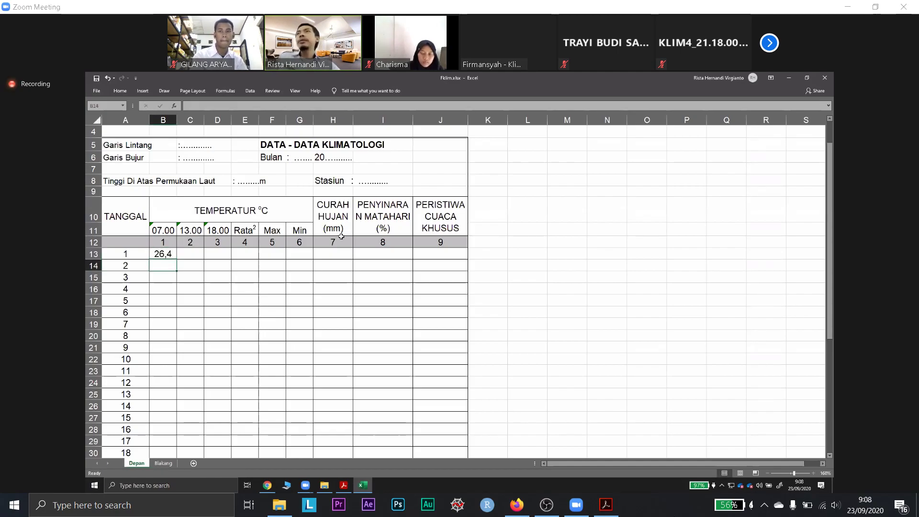
Try 27 as the 07.00 temperature for date 1 and undo that entry
left_click(276, 313)
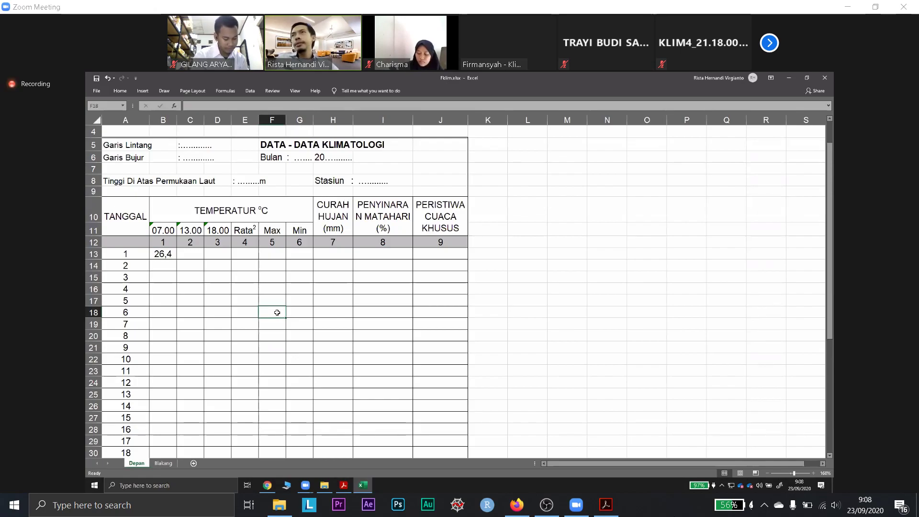
left_click(168, 251)
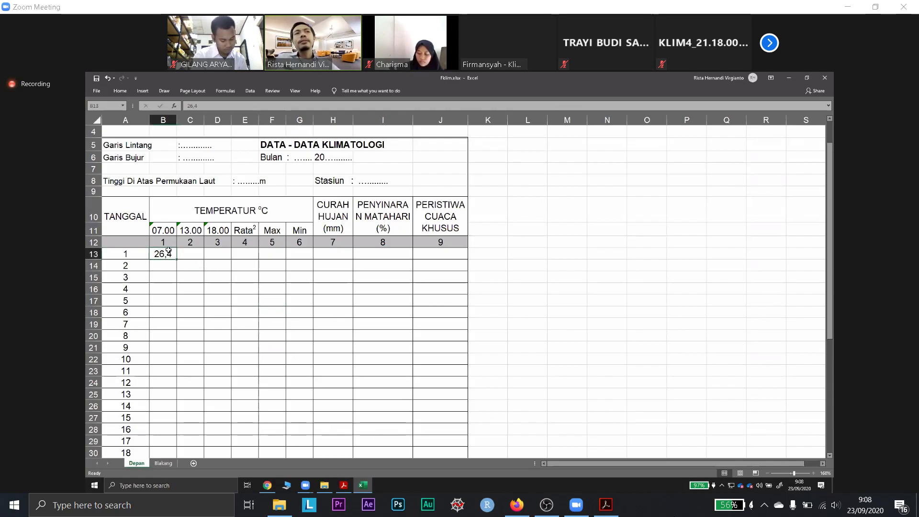
type("27")
key("Return")
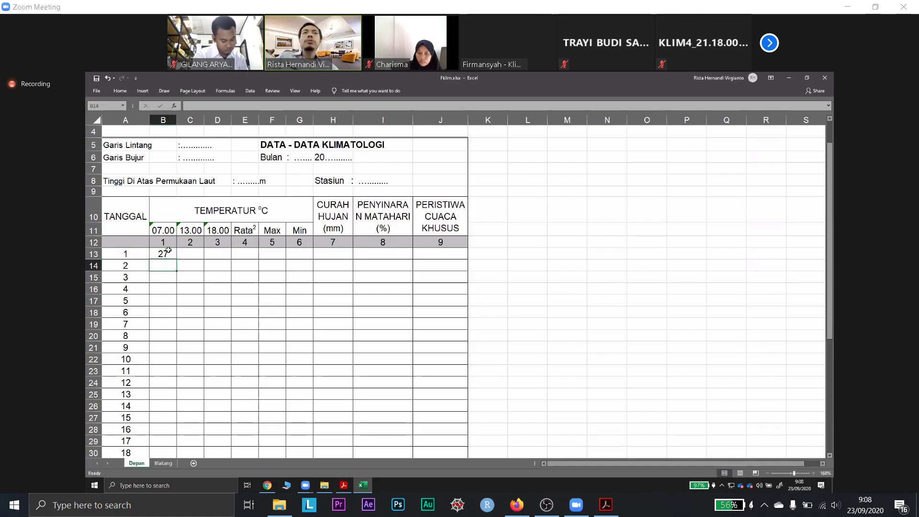
key("ctrl+z")
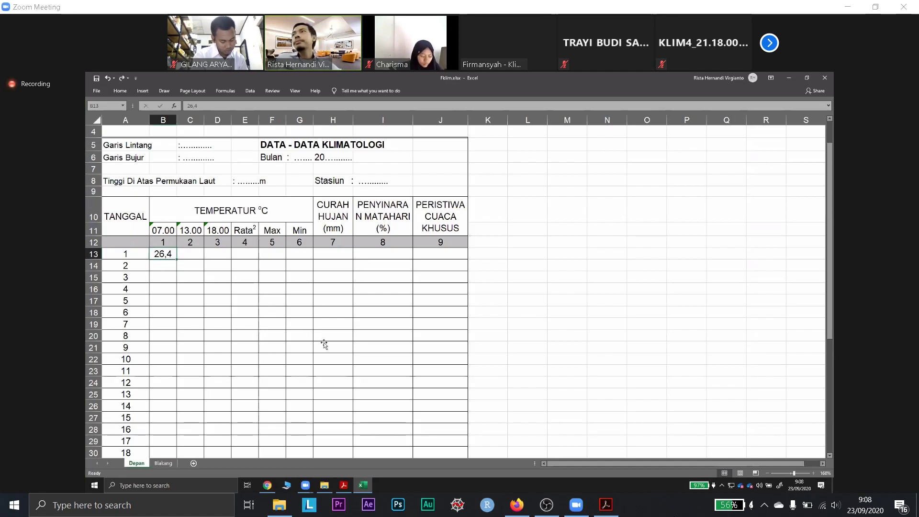
Examine the 07.00, 13.00 and 18.00 column headings of the temperature section
left_click(324, 345)
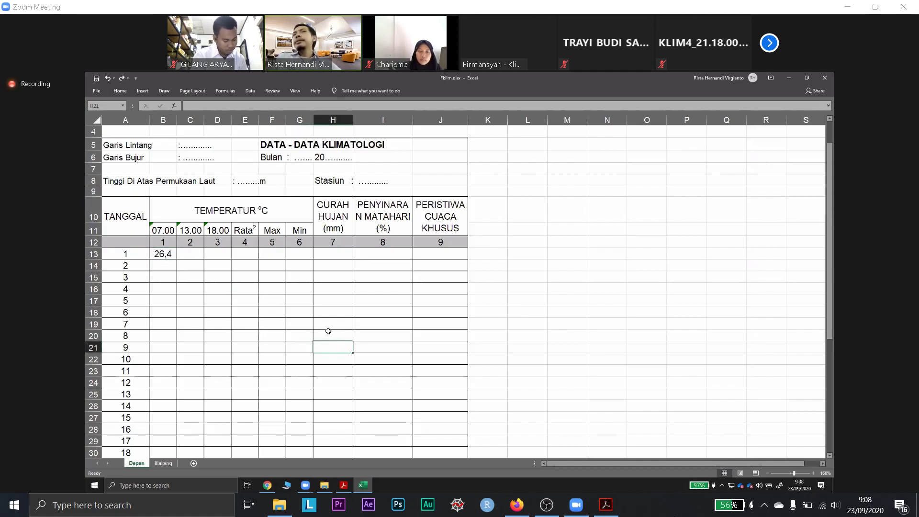
left_click(163, 229)
left_click(190, 230)
left_click(218, 230)
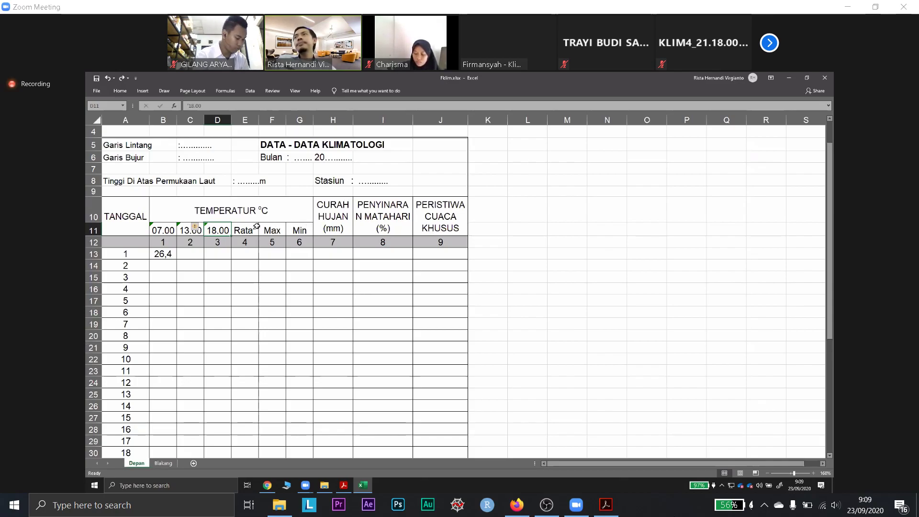
Clear the sample 07.00 temperature for date 1
left_click(184, 257)
left_click(168, 254)
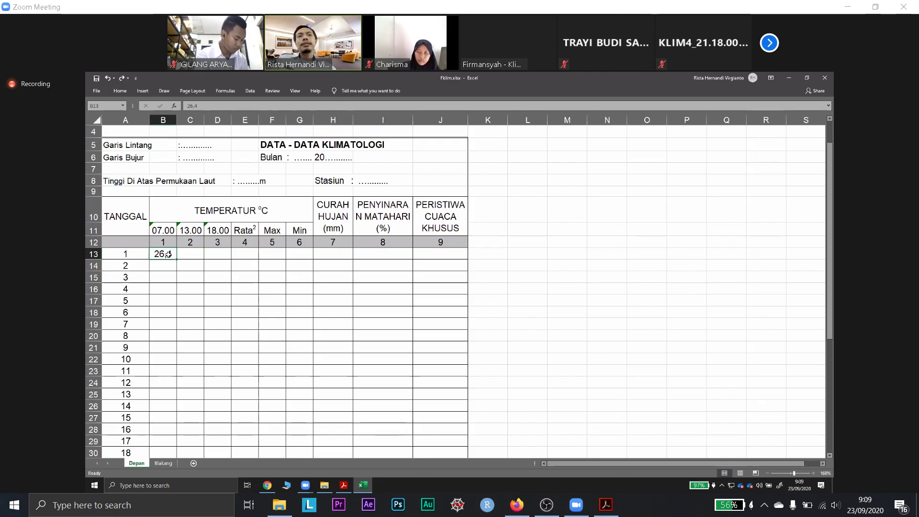
key("Delete")
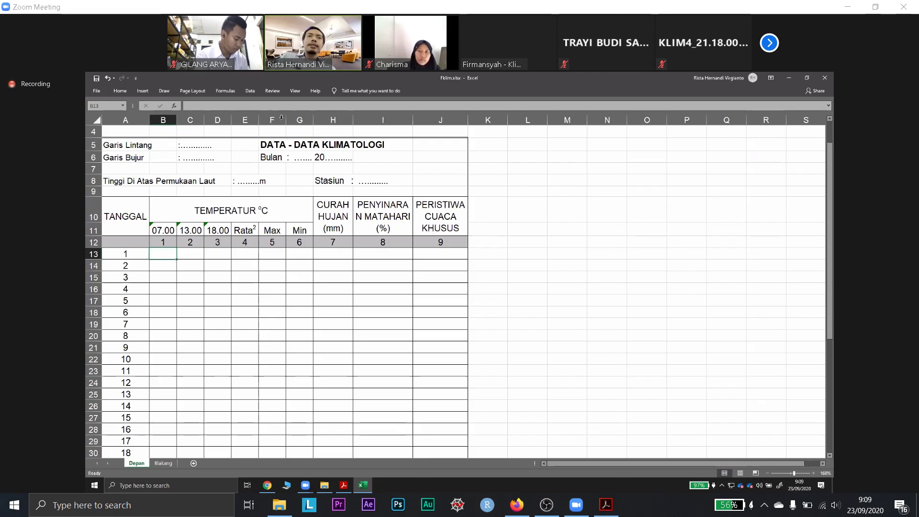
Replace the dotted placeholders in the Bulan field so that it reads "Bulan : Agustus 2020"
left_click(294, 159)
key("Left")
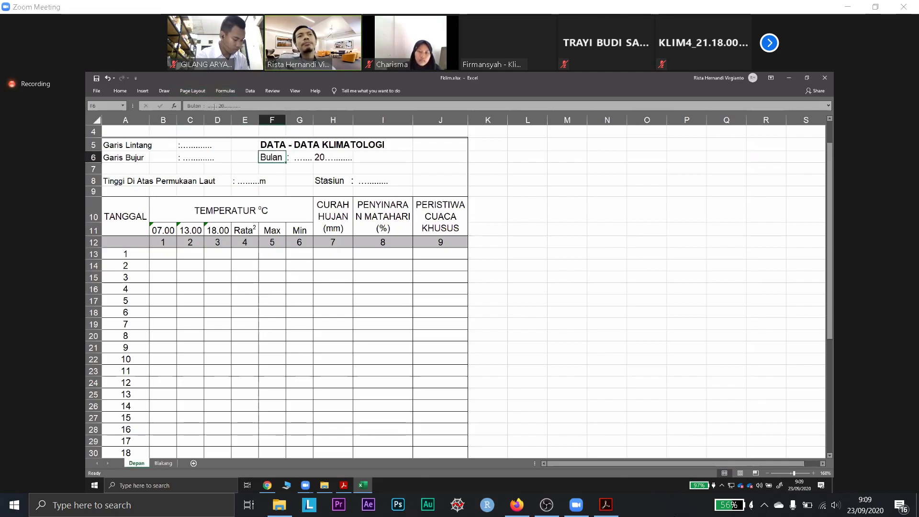
left_click(218, 106)
key("BackSpace")
key("BackSpace")
key("BackSpace")
key("BackSpace")
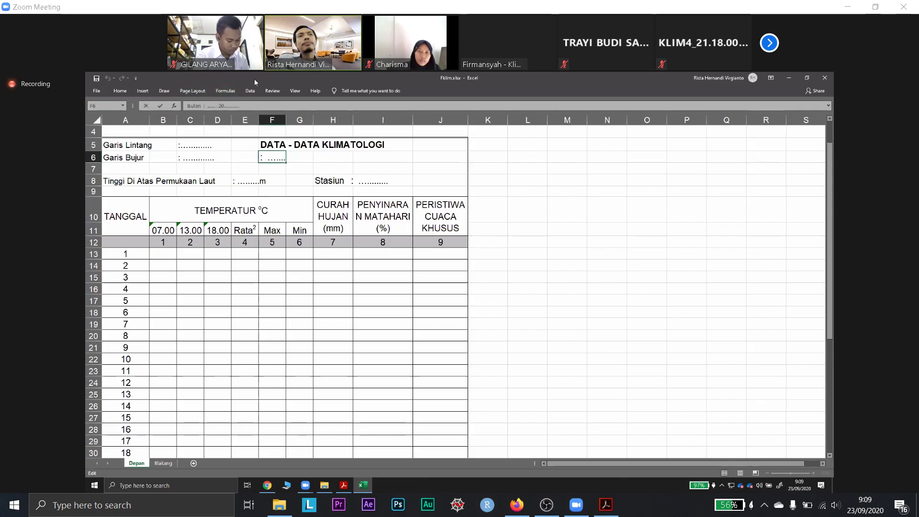
key("BackSpace")
key("BackSpace")
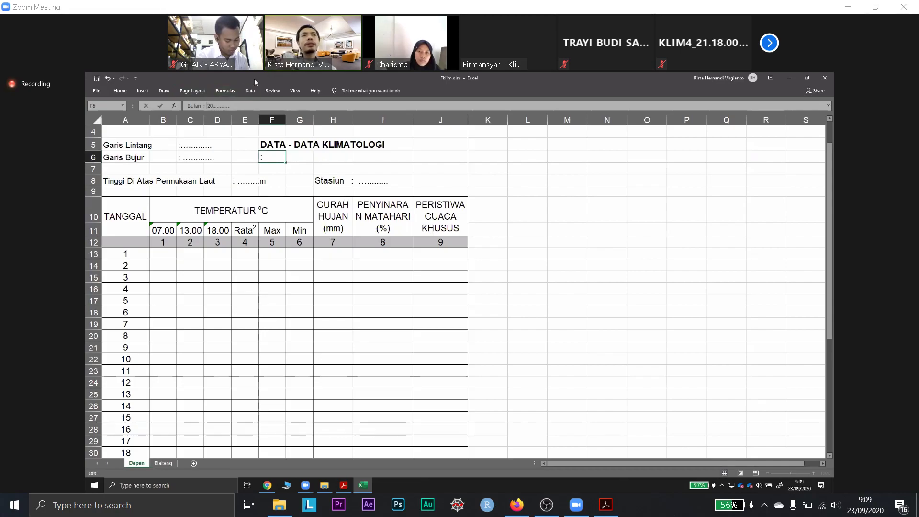
type("Agustus")
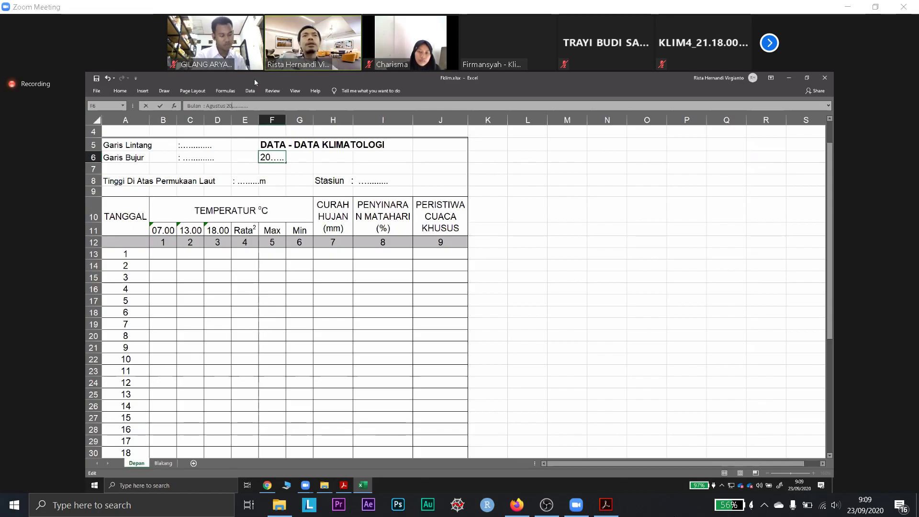
key("shift+End")
type("20")
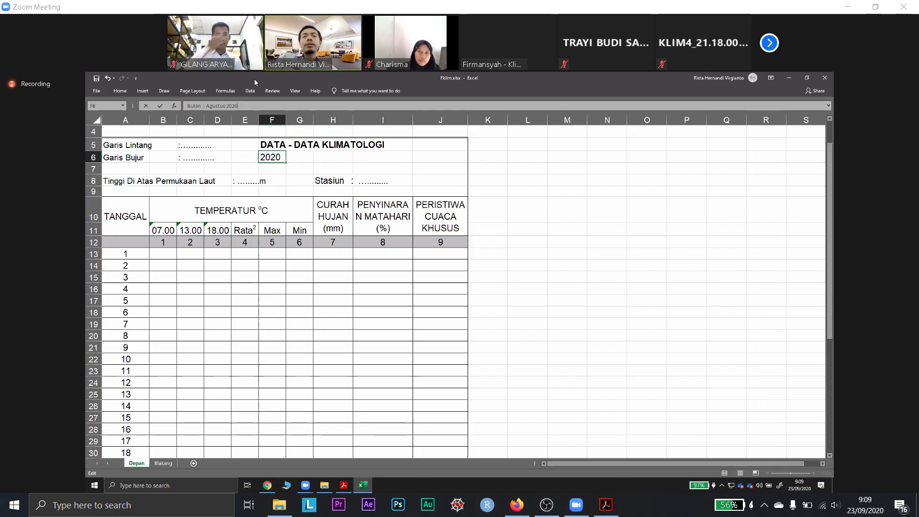
key("Return")
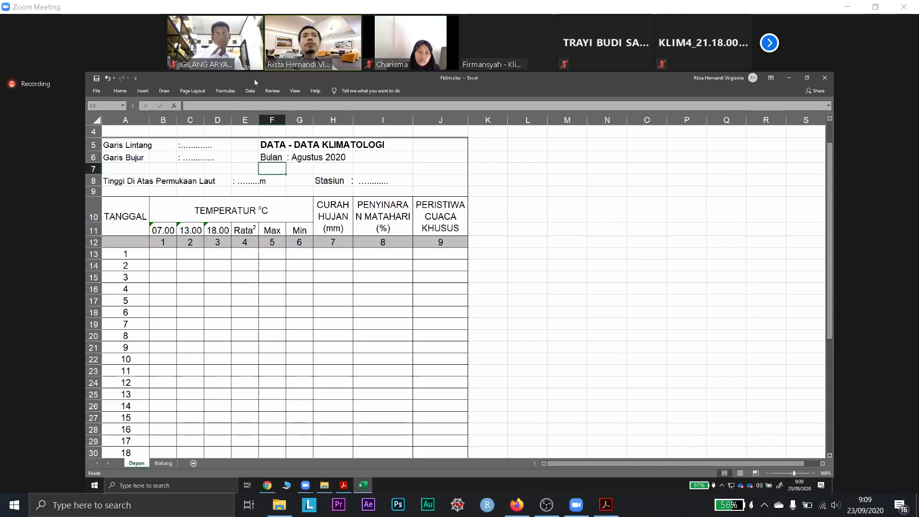
Replace the dotted placeholder in the Stasiun field with "Klimatologi Tangerang Selatan" and widen column J to fit the station name
left_click(355, 180)
left_click(328, 181)
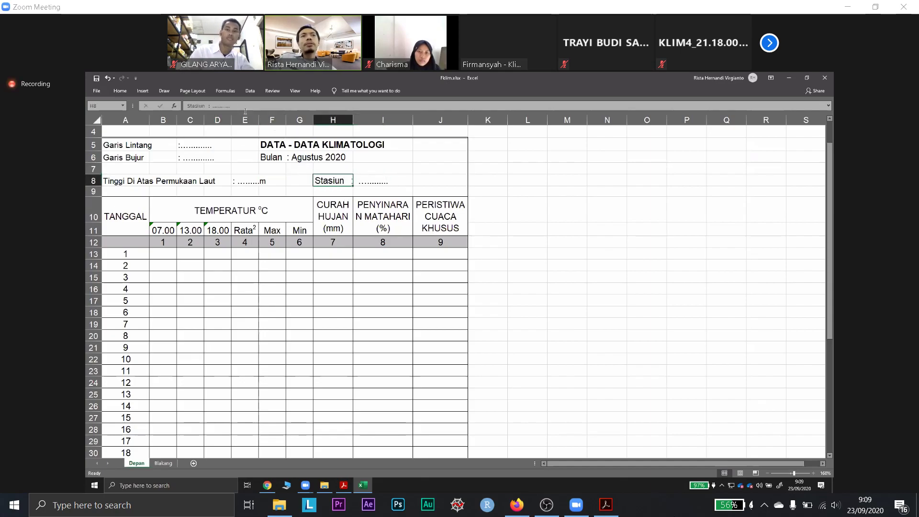
left_click_drag(230, 105, 212, 105)
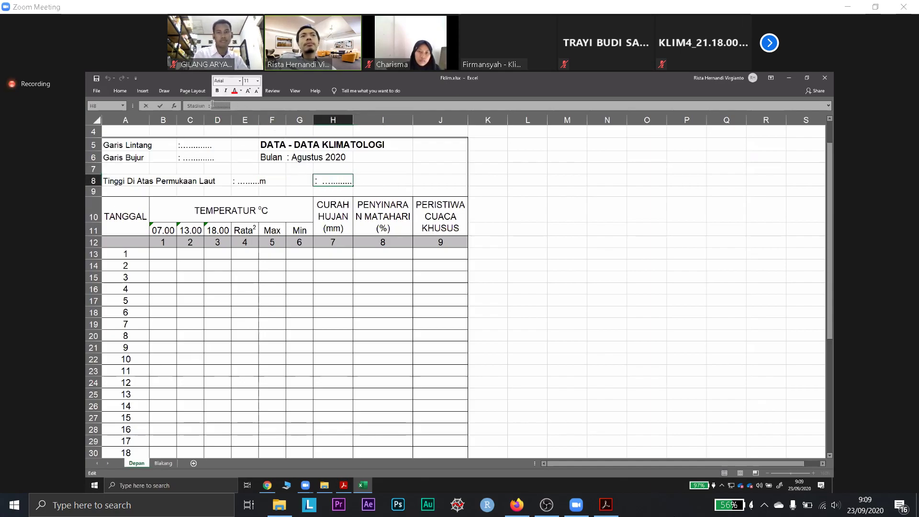
key("Delete")
type("Stasiun : Stas")
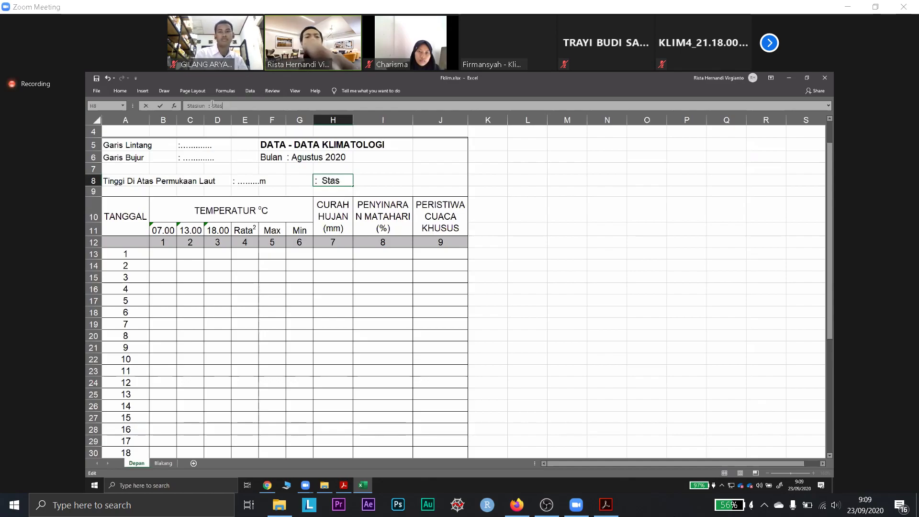
key("BackSpace")
key("BackSpace")
key("BackSpace")
key("BackSpace")
key("BackSpace")
key("BackSpace")
key("BackSpace")
type("Klimatologi")
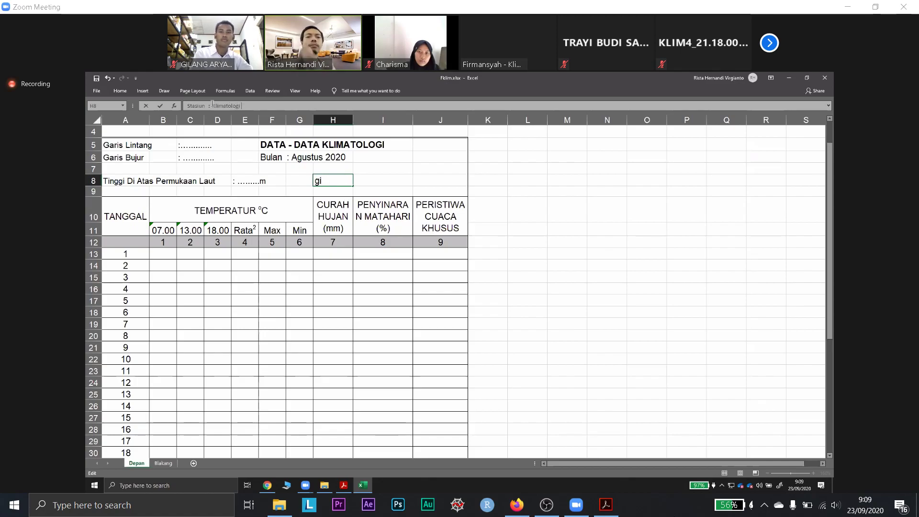
type(" Tange")
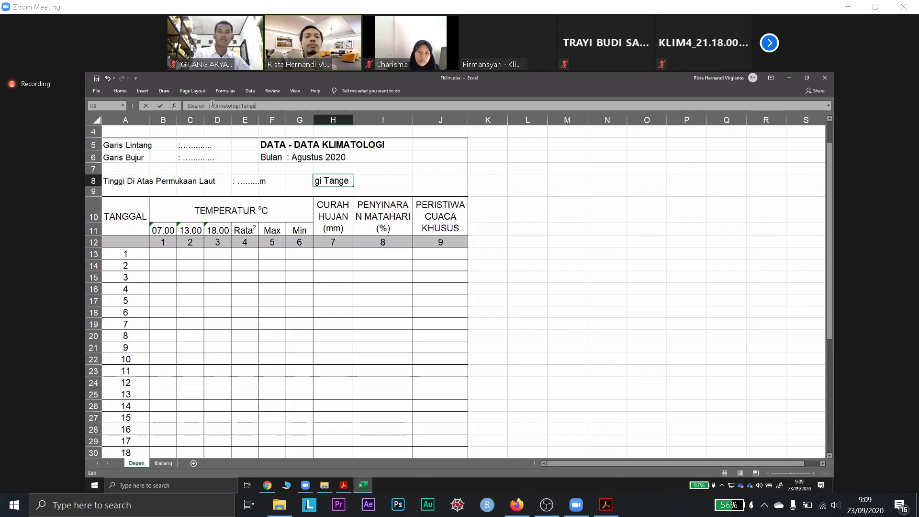
type("arang Selatan")
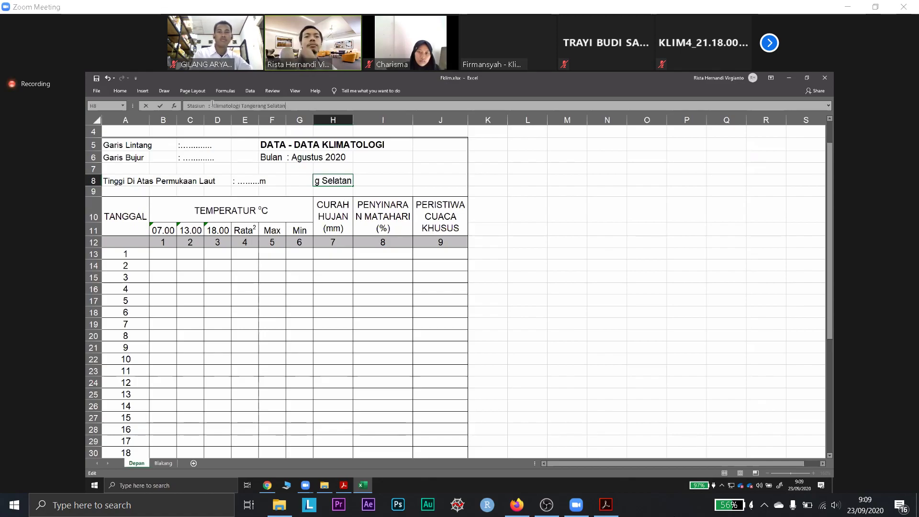
key("Return")
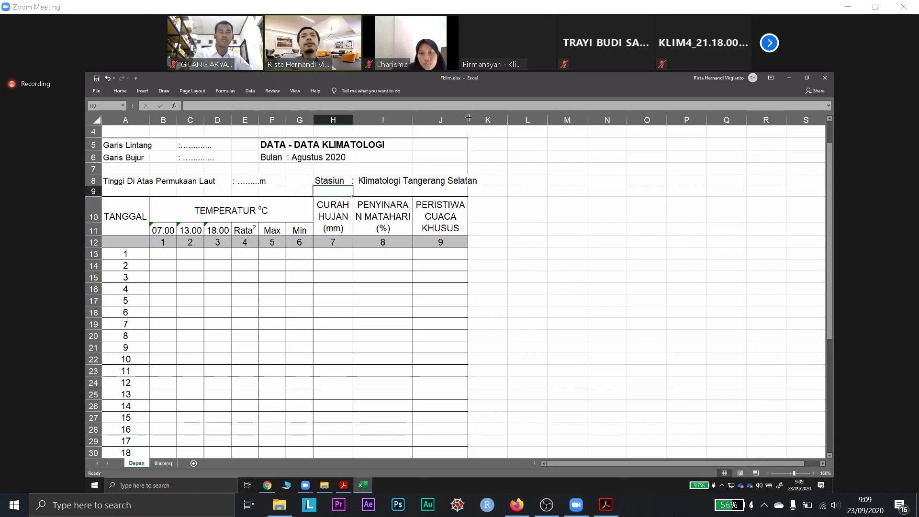
left_click_drag(468, 119, 483, 119)
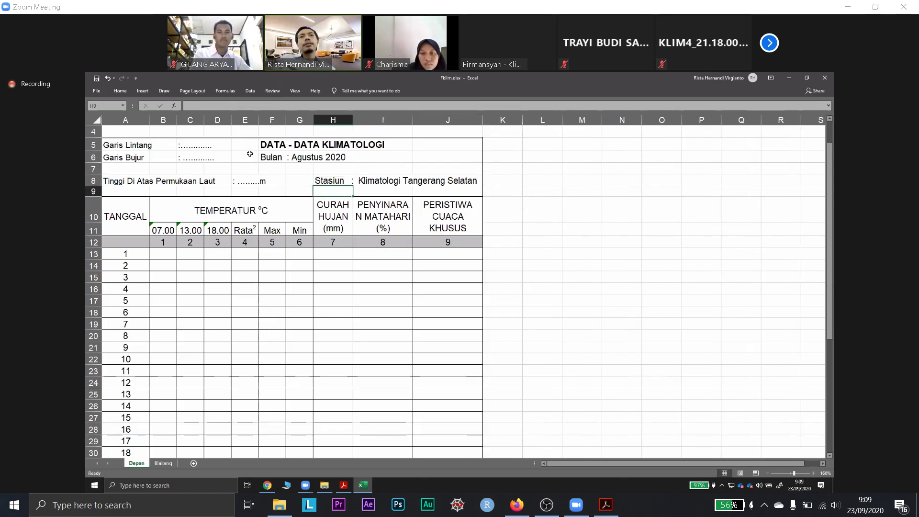
left_click(203, 141)
left_click(251, 180)
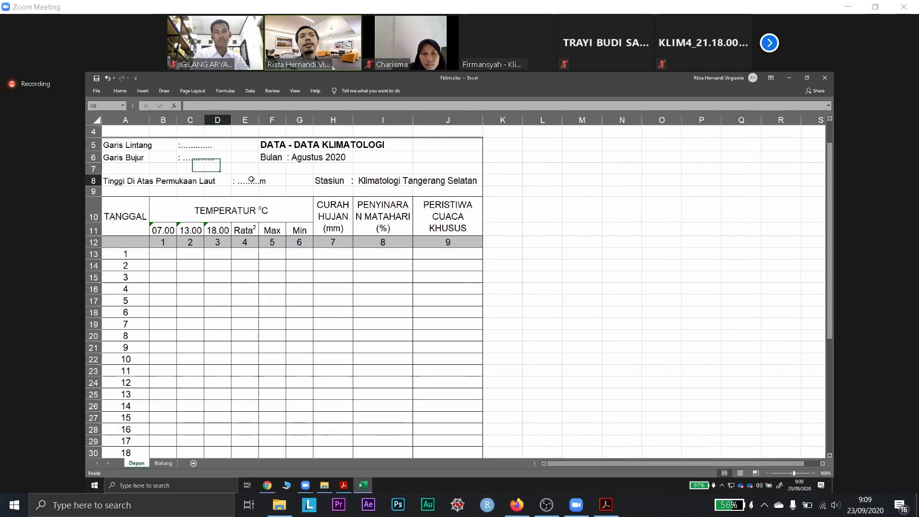
left_click(245, 180)
Enter 26,4 as the 07.00 temperature for date 22
scroll(204, 241, "down", 4)
scroll(196, 231, "up", 4)
scroll(174, 293, "down", 5)
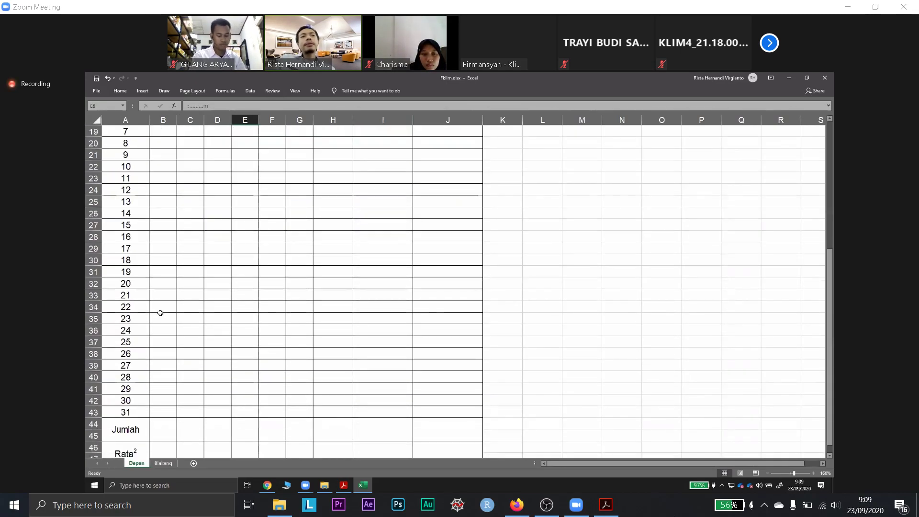
left_click(154, 307)
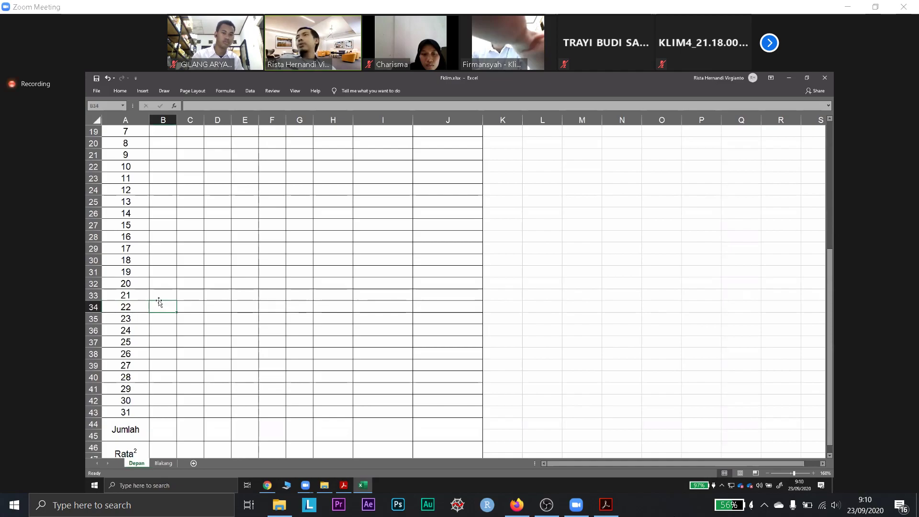
scroll(194, 277, "up", 3)
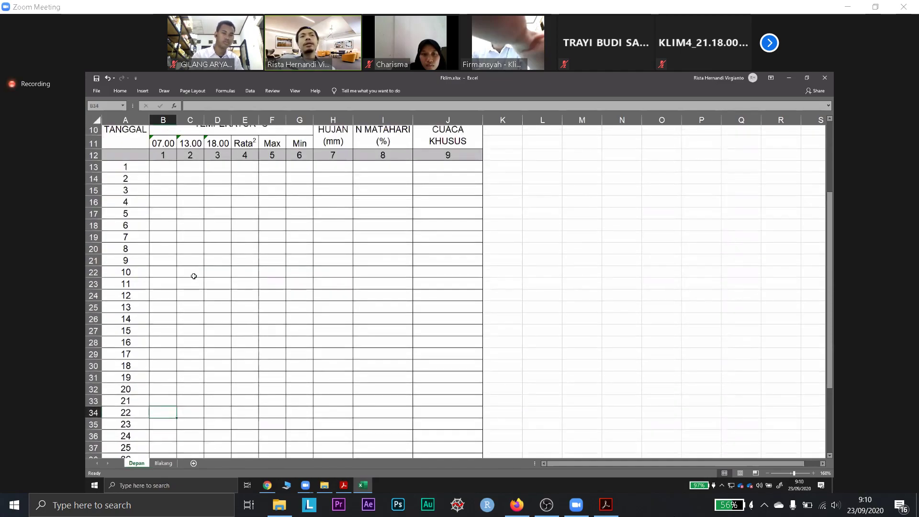
type("2.4,")
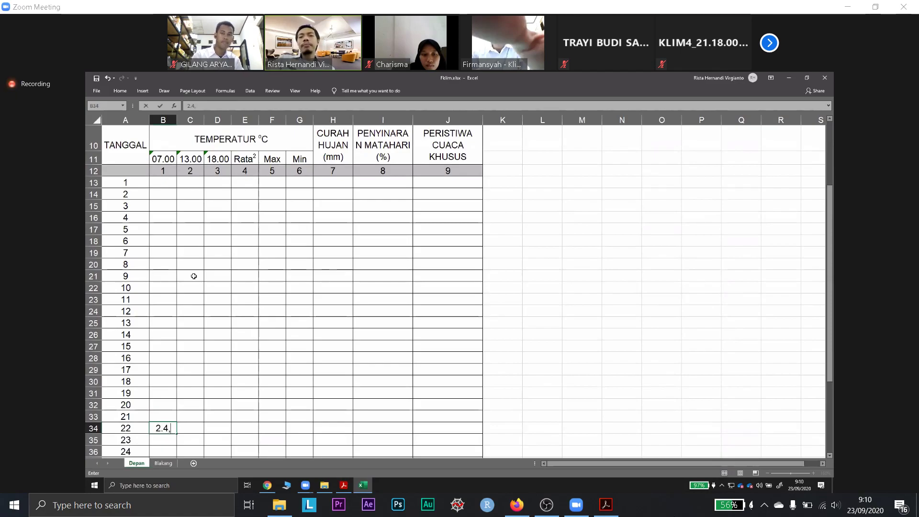
key("BackSpace")
key("BackSpace")
key("BackSpace")
type("46,")
key("BackSpace")
key("BackSpace")
key("BackSpace")
type("6")
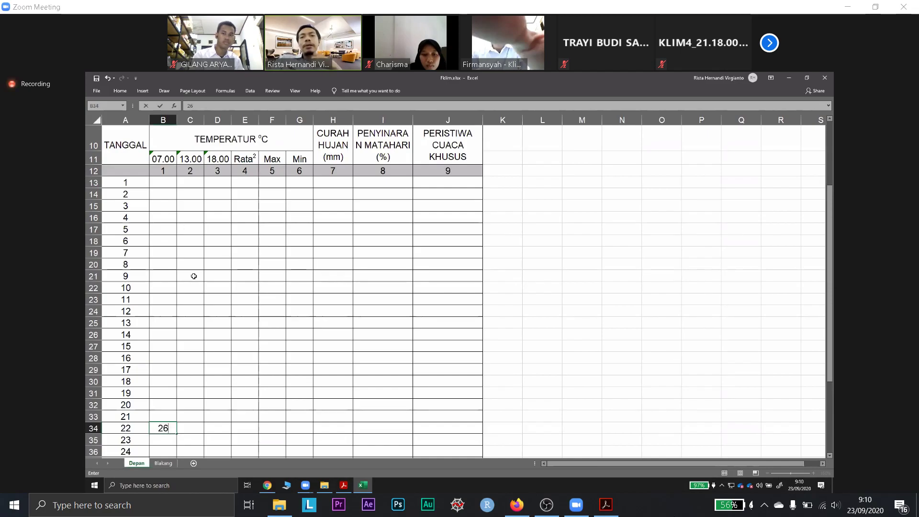
type(",4")
key("Tab")
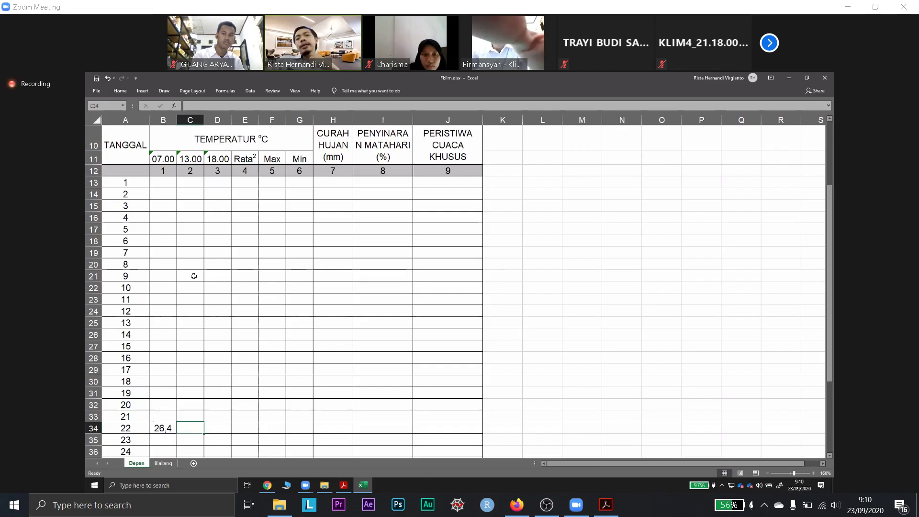
Enter 31,8 as the 13.00 temperature and 29,5 as the 18.00 temperature for date 22
type("31")
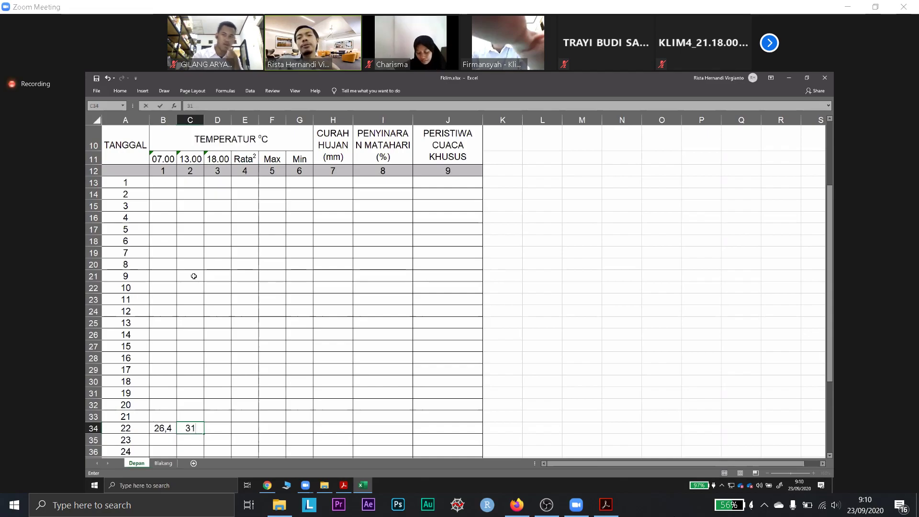
type(",8")
key("Tab")
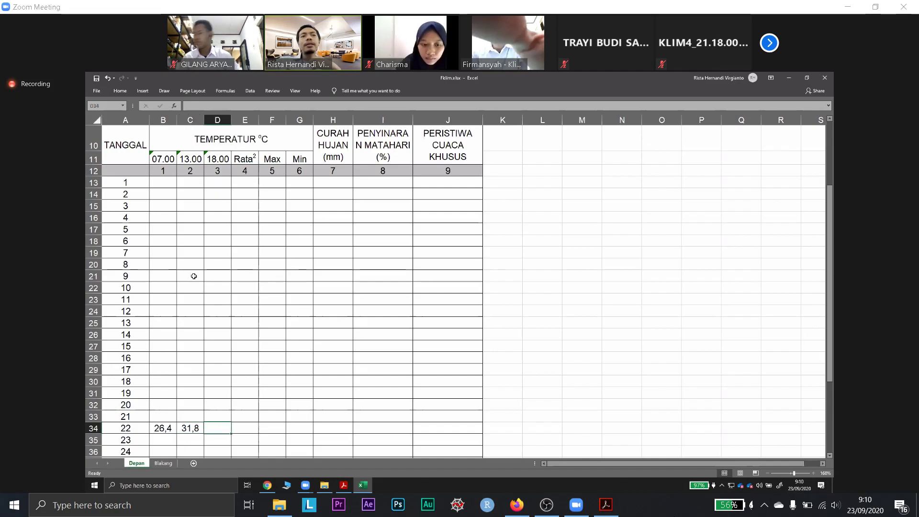
type("3")
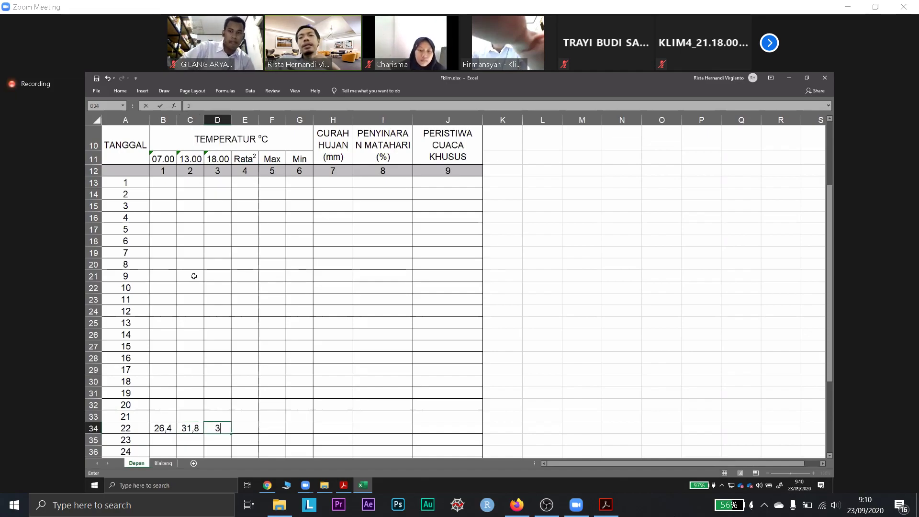
key("BackSpace")
type("2")
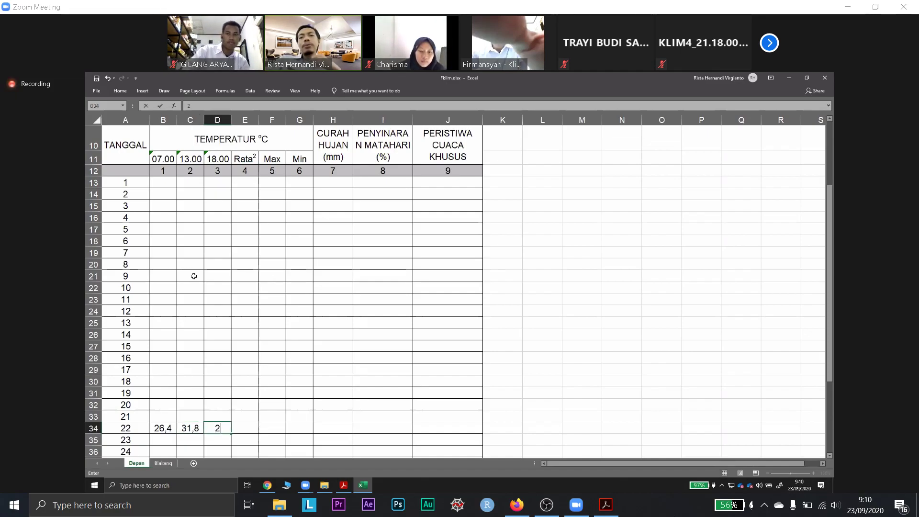
type("9,5")
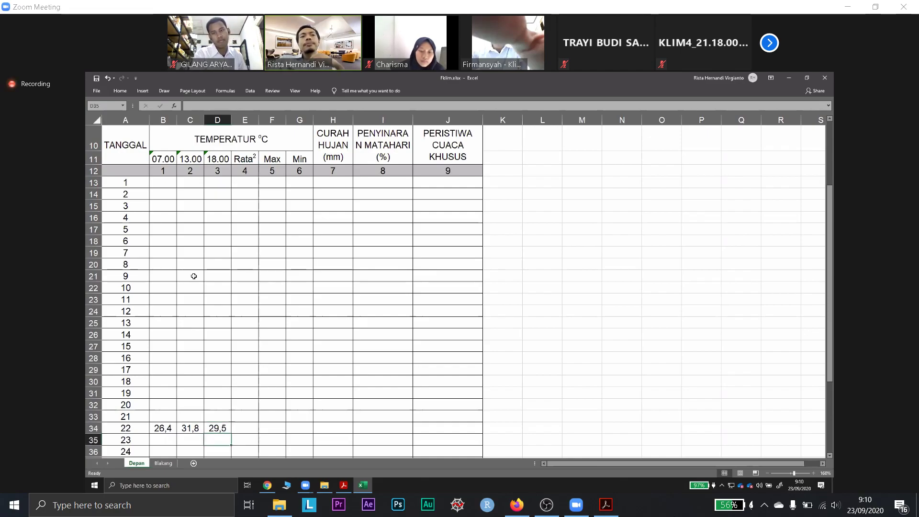
key("Tab")
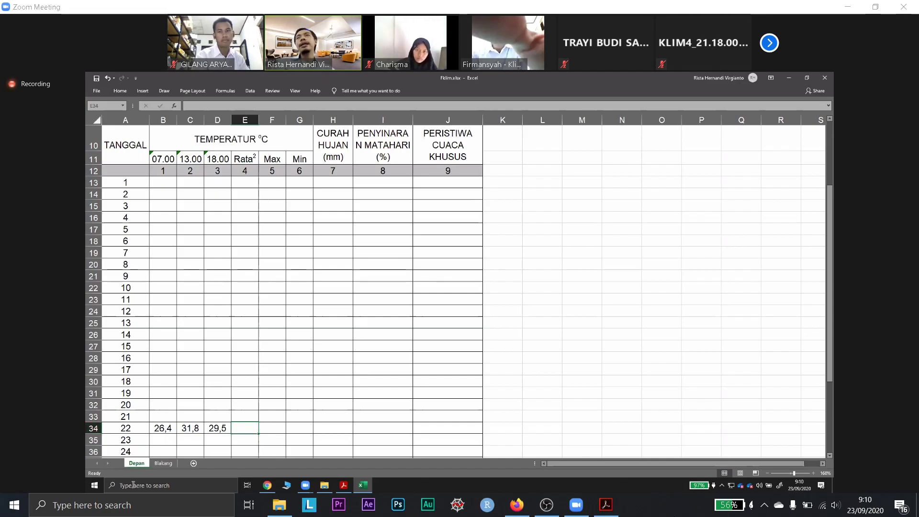
Review the three temperature readings of date 22 together with the hour and Rata² column headings
left_click_drag(162, 428, 205, 433)
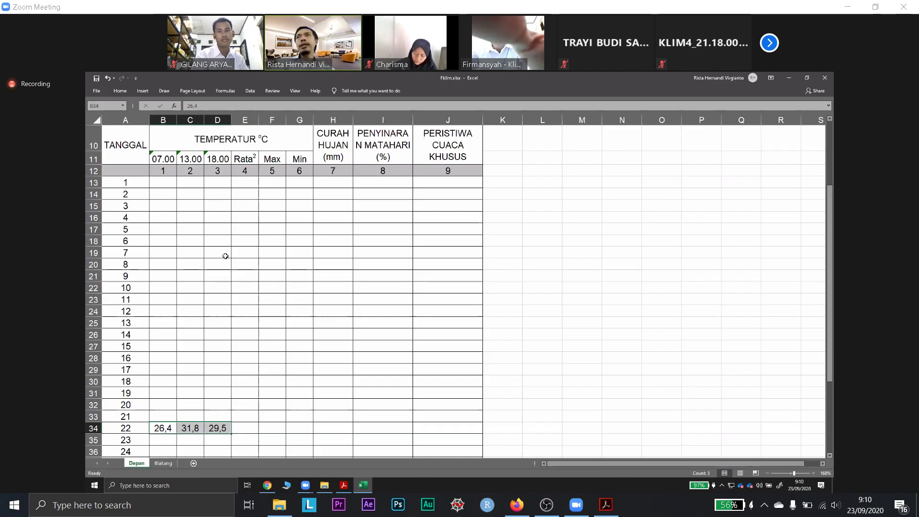
left_click(160, 162)
left_click(191, 159)
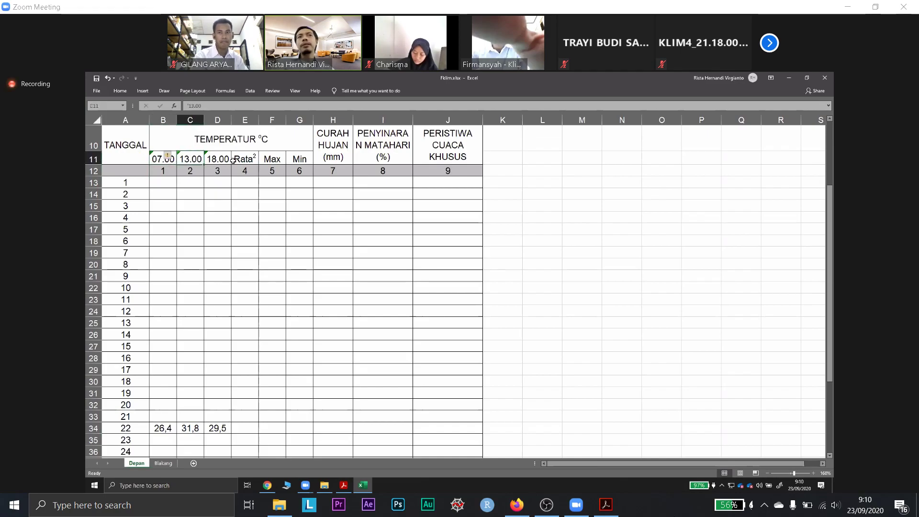
left_click(233, 161)
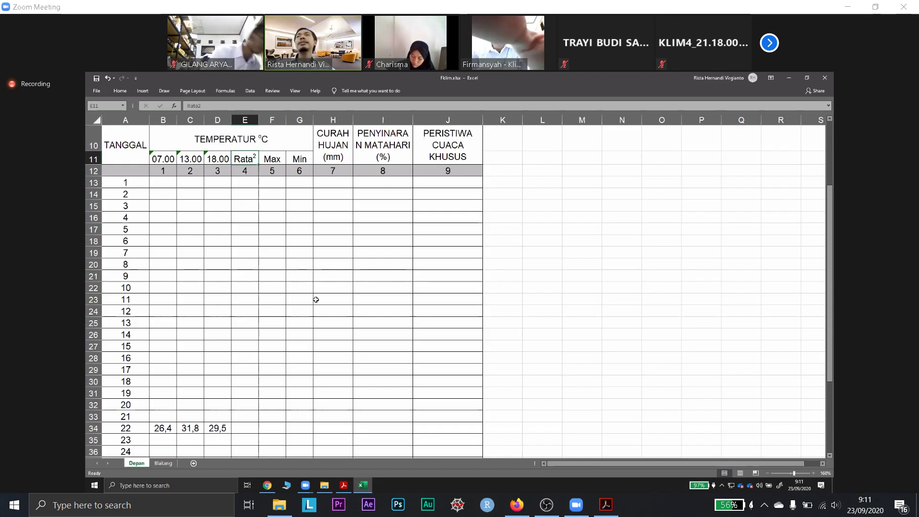
Hide rows 13 to 32, covering dates 1 to 20, so that date 22 sits close to the table headings
scroll(316, 299, "up", 2)
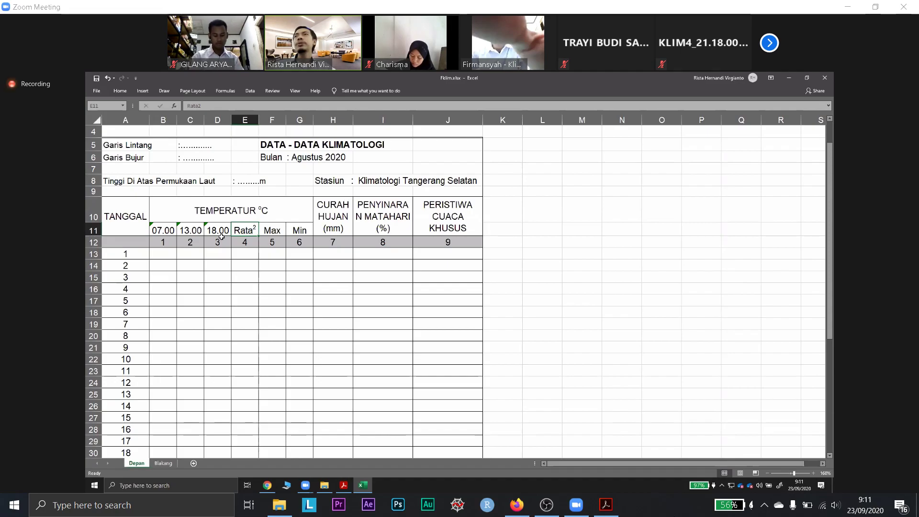
scroll(234, 339, "down", 2)
scroll(233, 332, "up", 1)
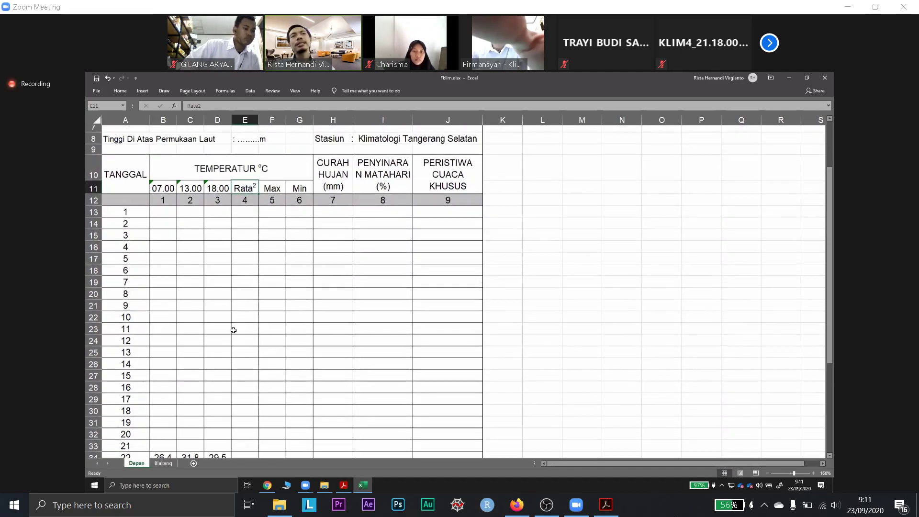
scroll(233, 329, "down", 1)
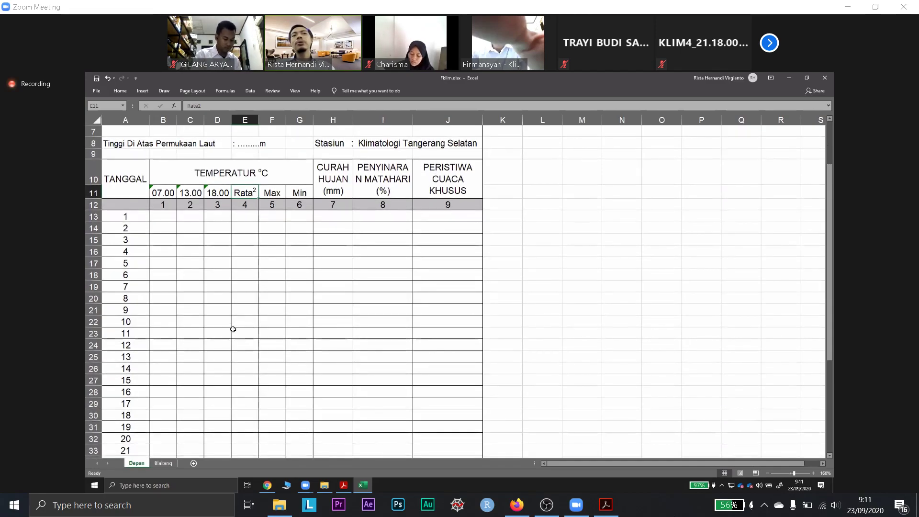
scroll(229, 318, "down", 2)
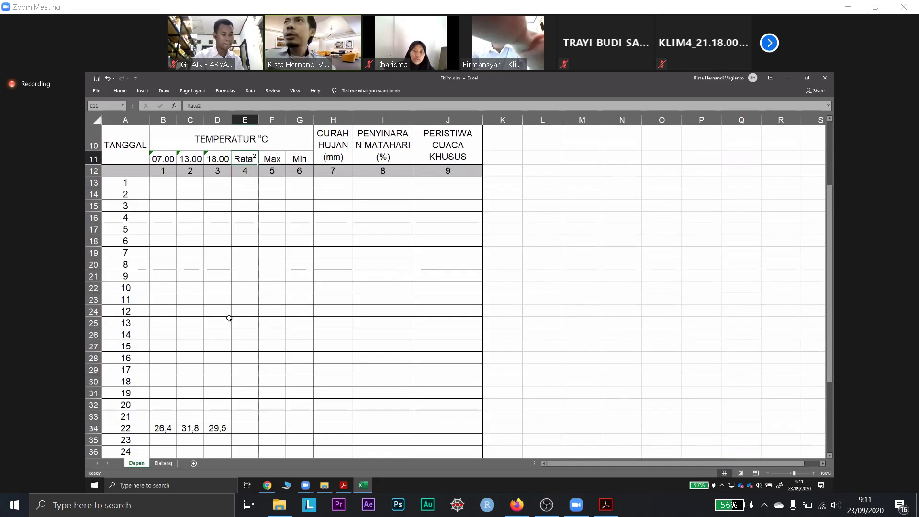
scroll(265, 302, "down", 1)
scroll(264, 302, "down", 2)
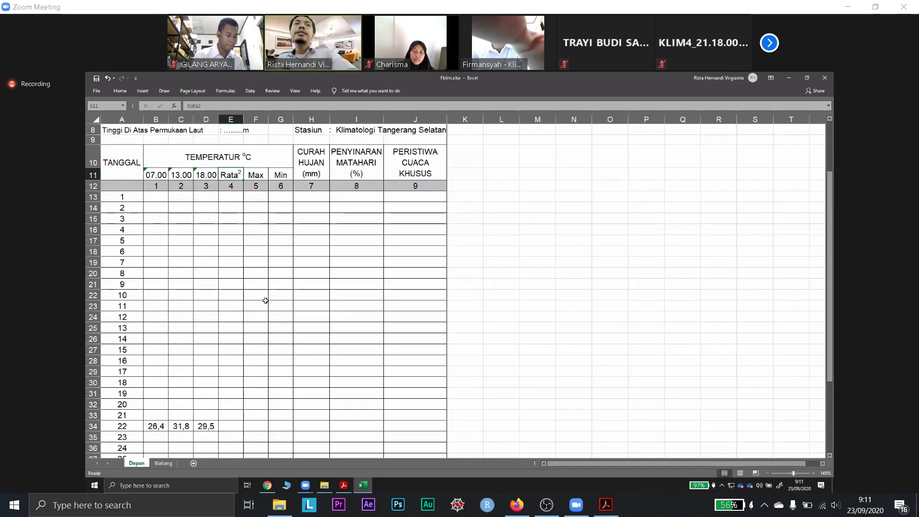
scroll(265, 300, "up", 1)
scroll(265, 300, "down", 1)
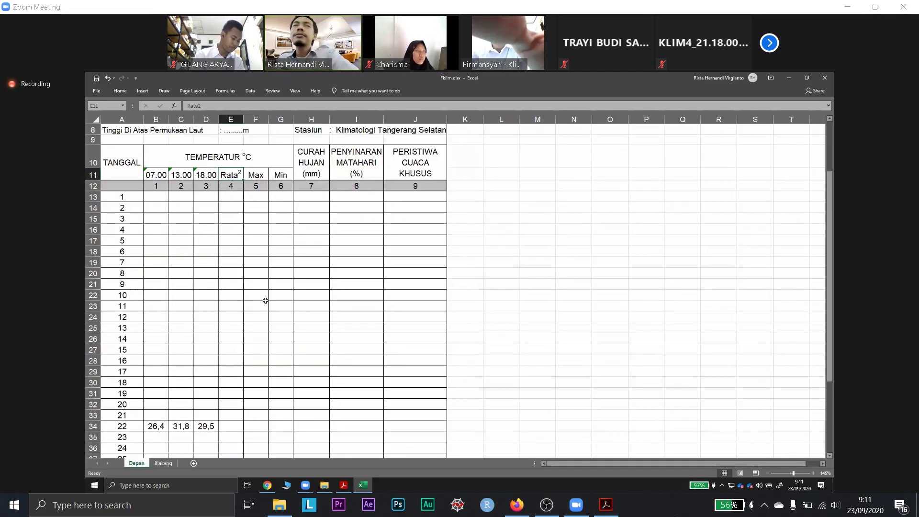
scroll(234, 304, "down", 2)
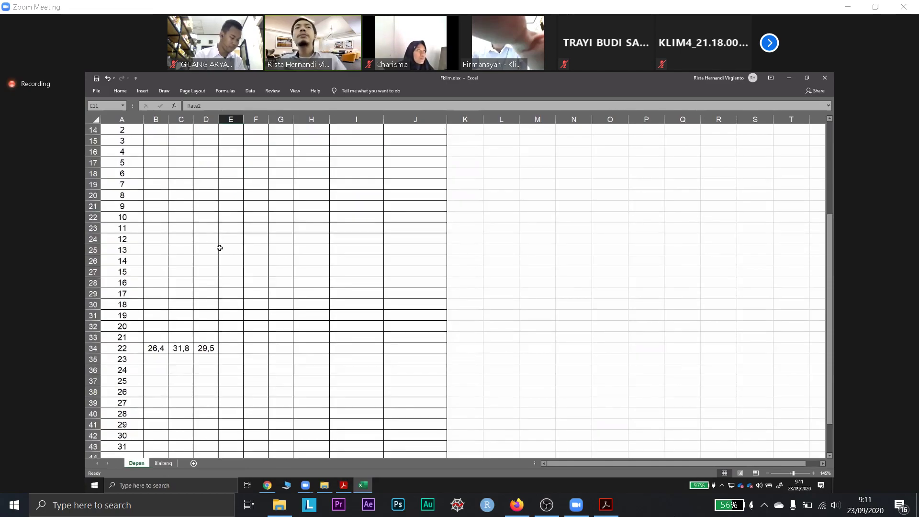
scroll(224, 278, "up", 1)
scroll(229, 208, "up", 1)
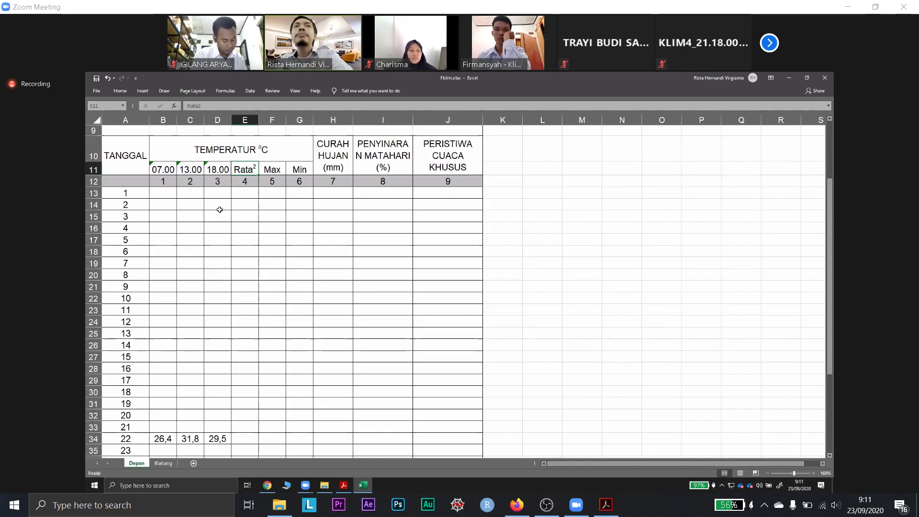
left_click_drag(89, 200, 93, 415)
right_click(94, 415)
key("h")
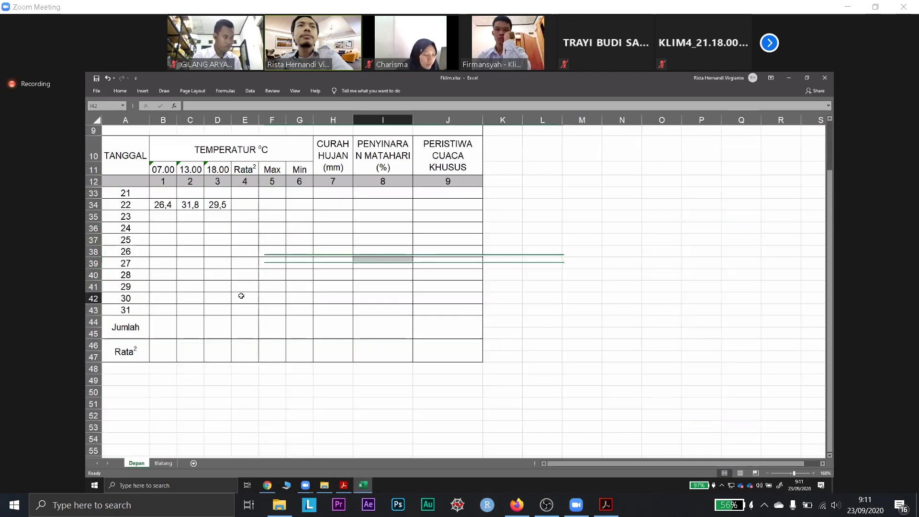
Build the Rata² formula for date 22 as 2*B34+C34+D34, giving the 07.00 reading double weight
scroll(236, 263, "up", 1)
left_click(236, 262)
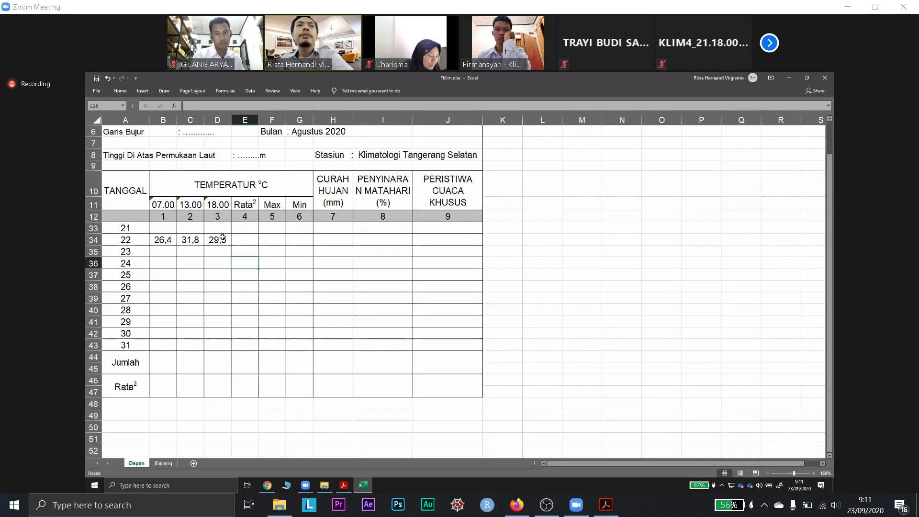
left_click(226, 239)
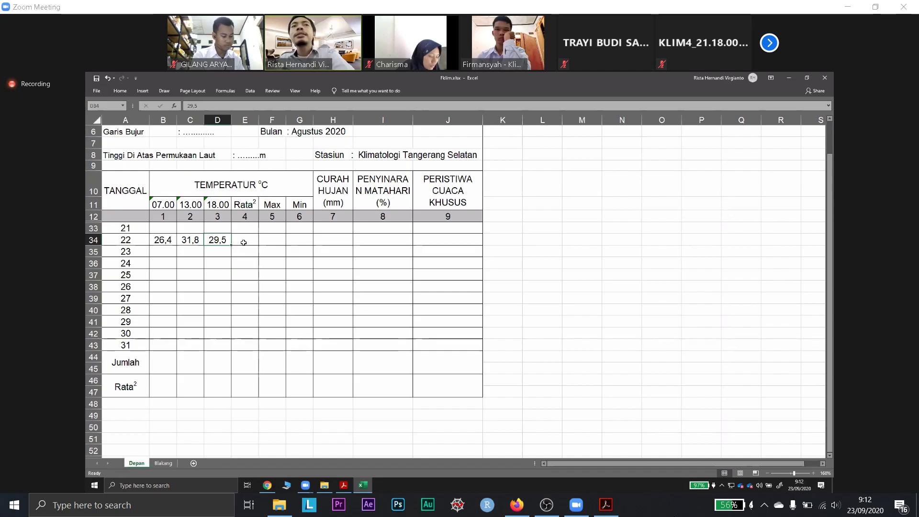
left_click(244, 243)
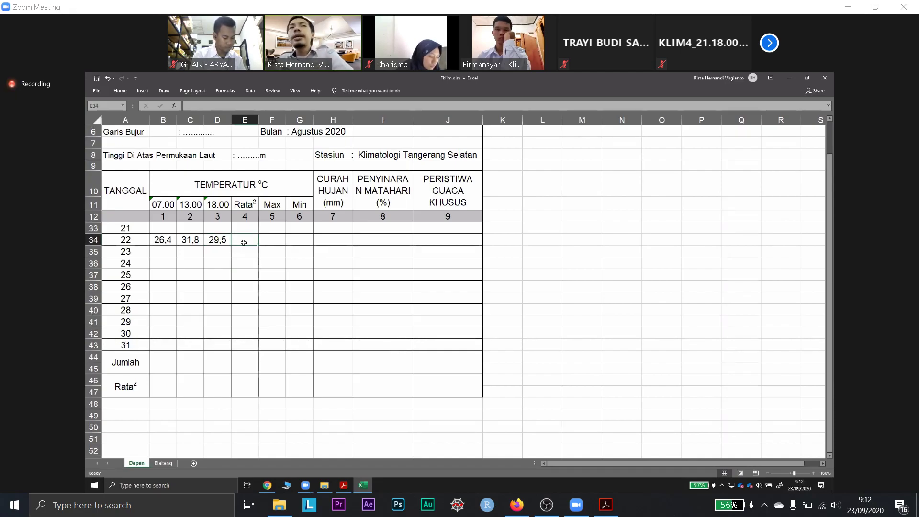
type("=")
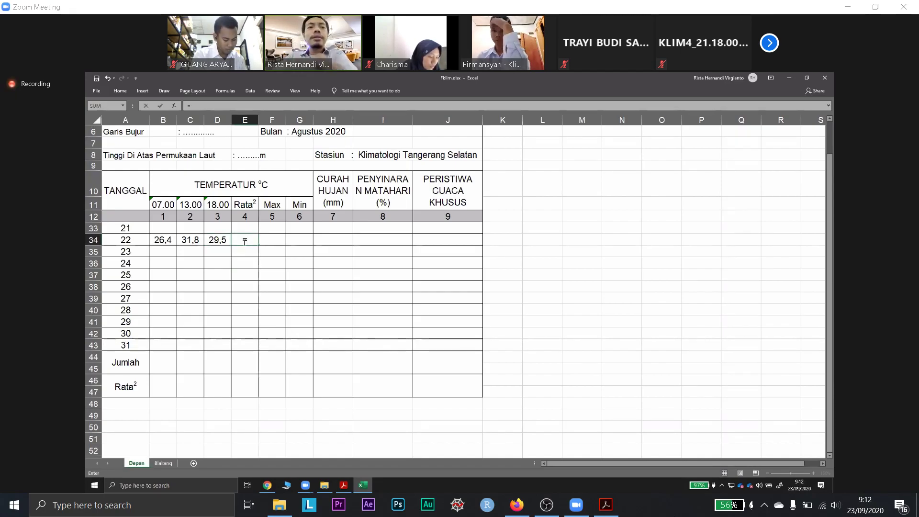
type("2*")
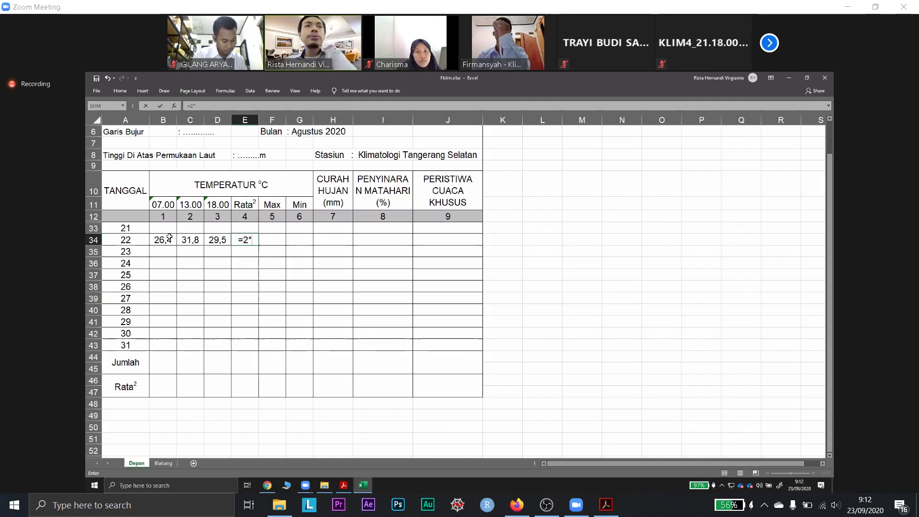
left_click(170, 237)
type("+")
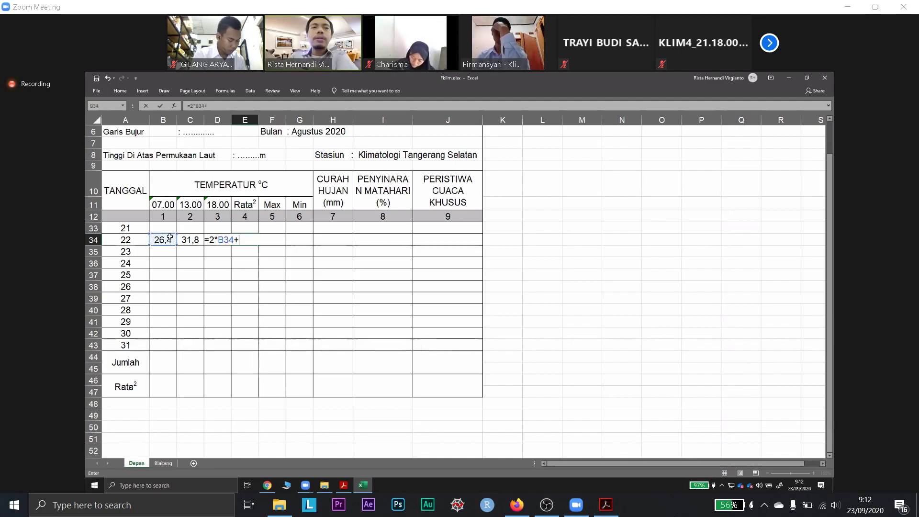
left_click(198, 239)
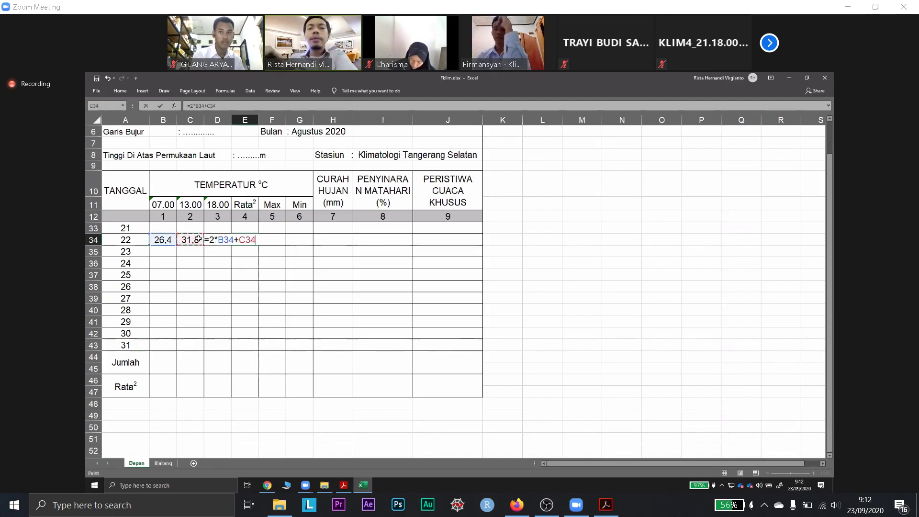
type("+")
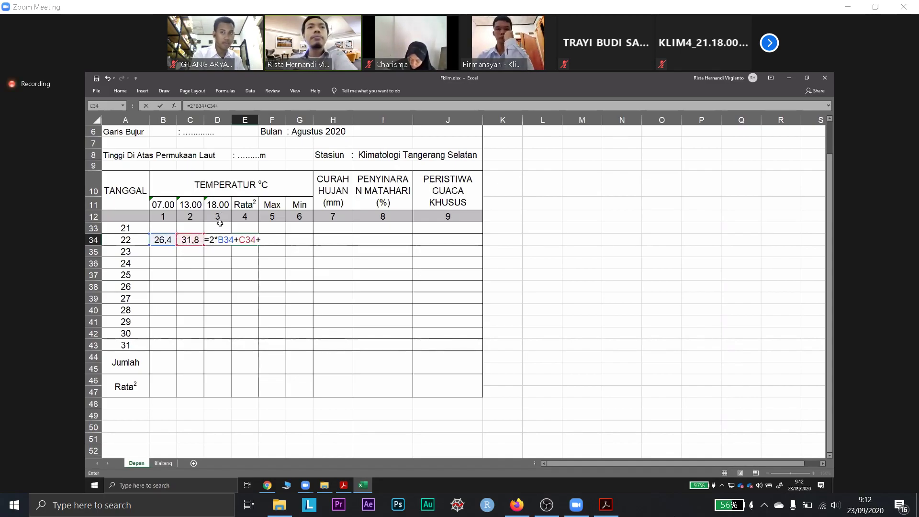
left_click(220, 226)
key("Down")
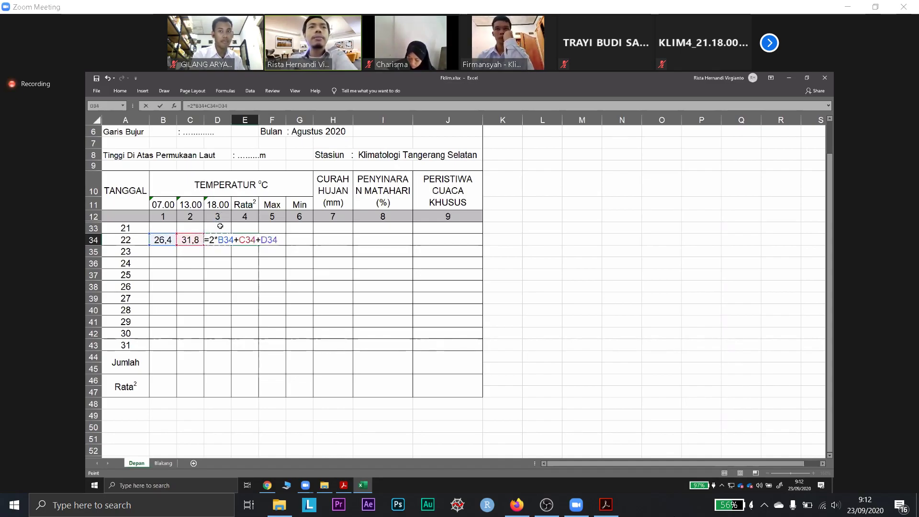
Complete the Rata² formula as =(2*B34+C34+D34)/4 and widen column E to fit the result
left_click(238, 104)
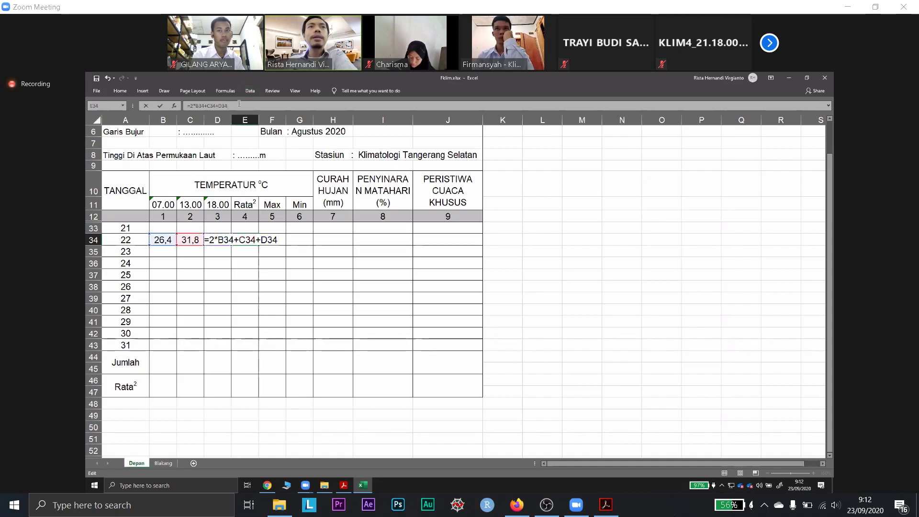
type(")")
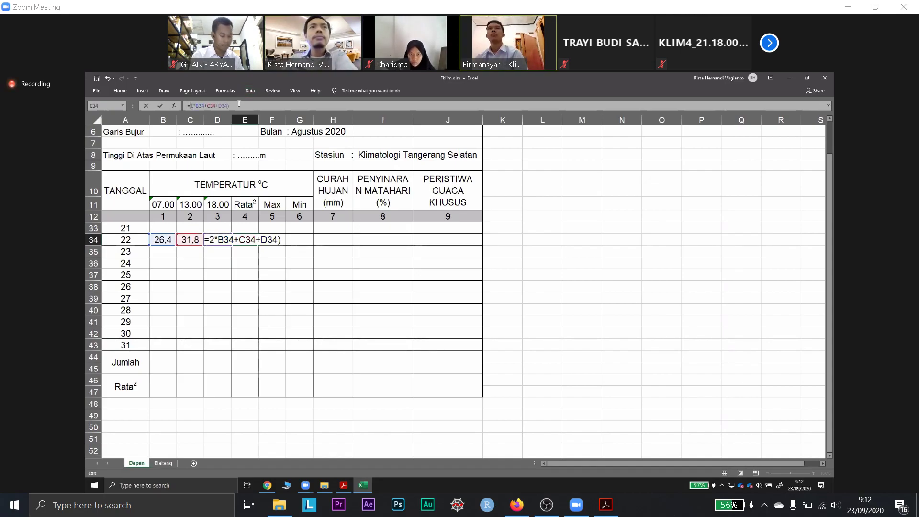
type("(")
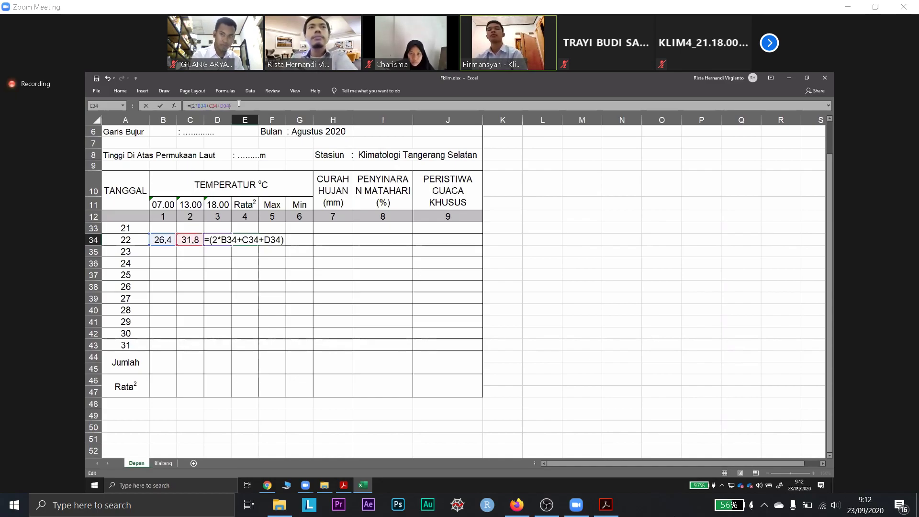
type("/4")
key("ctrl+Return")
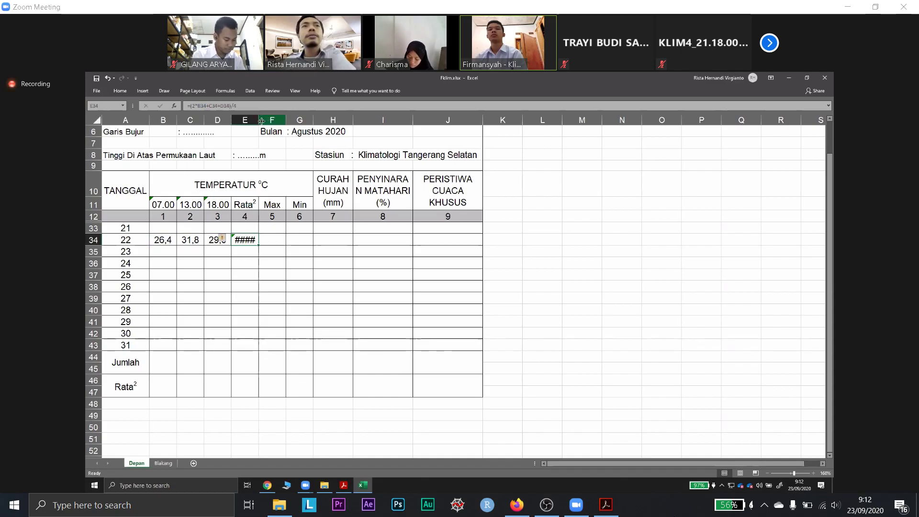
left_click_drag(261, 120, 277, 123)
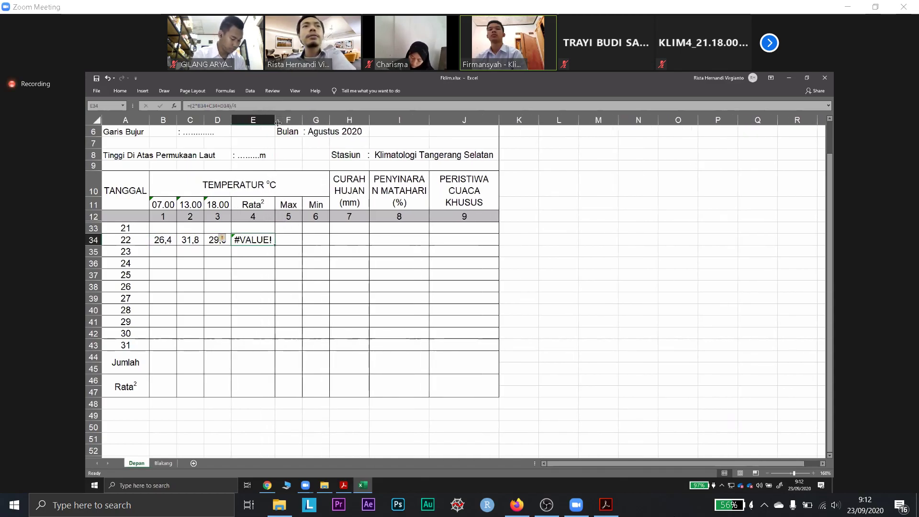
Replace the decimal comma with a point in the 07.00 temperature of date 22, making it 26.4
left_click(161, 238)
double_click(167, 240)
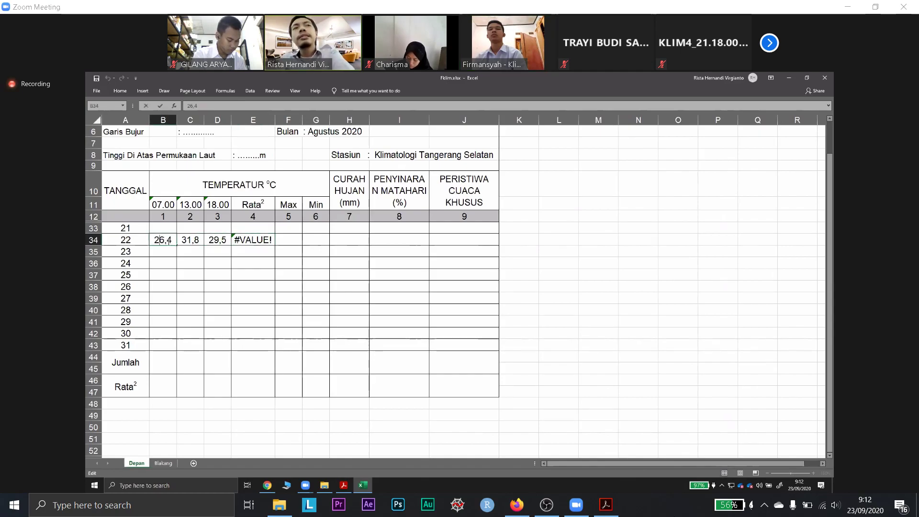
key("BackSpace")
key("BackSpace")
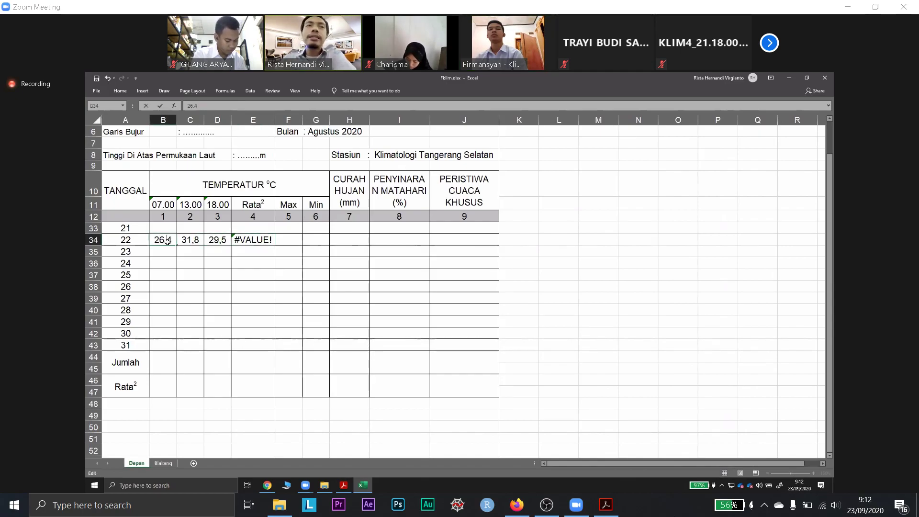
key("Tab")
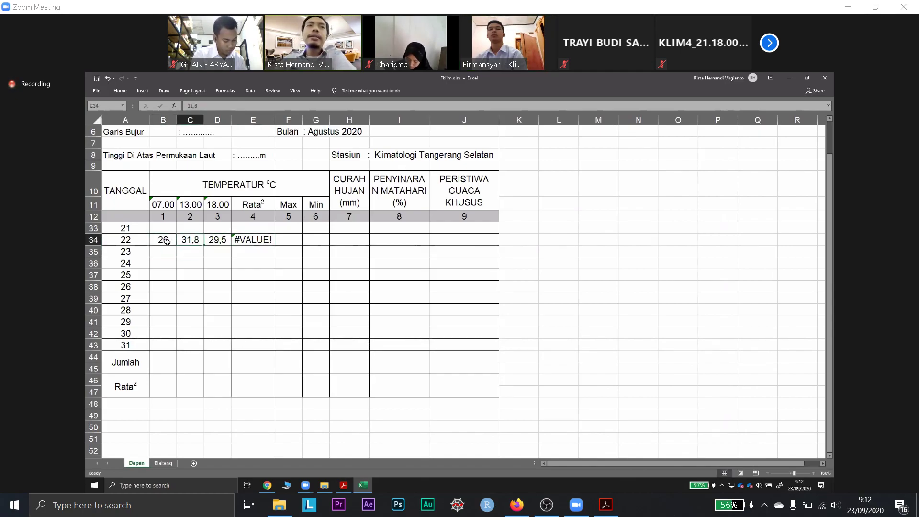
Correct the 13.00 temperature of date 22 to 31.8, using a decimal point instead of the comma
double_click(191, 240)
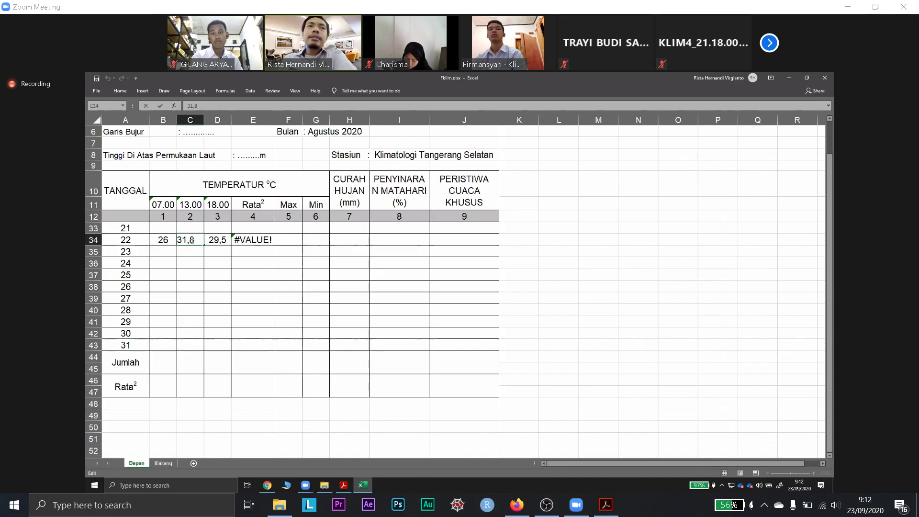
left_click(191, 240)
key("BackSpace")
type(".")
key("Return")
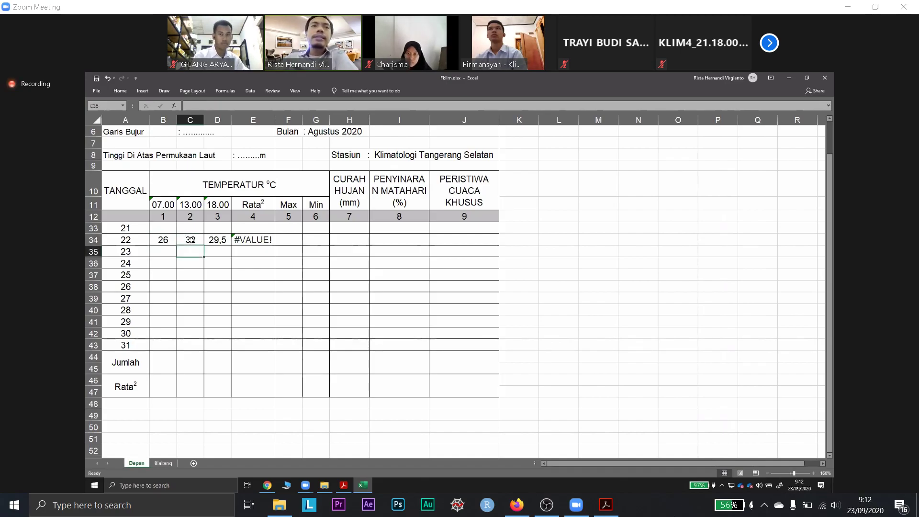
Correct the 18.00 temperature of date 22 to 29.5, using a decimal point instead of the comma
left_click(218, 240)
double_click(218, 240)
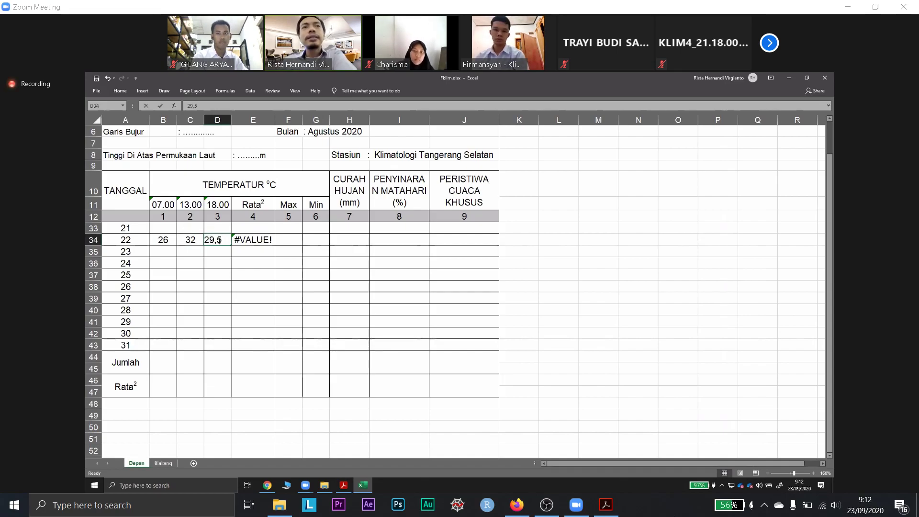
key("BackSpace")
type(".")
key("Return")
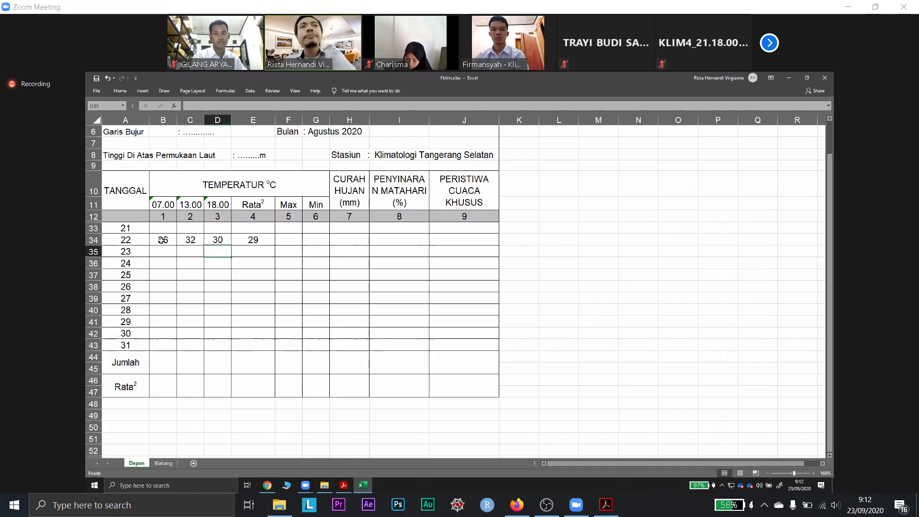
Show the three temperature readings and the Rata² value of date 22 with one decimal place
left_click_drag(163, 240, 246, 239)
left_click(121, 91)
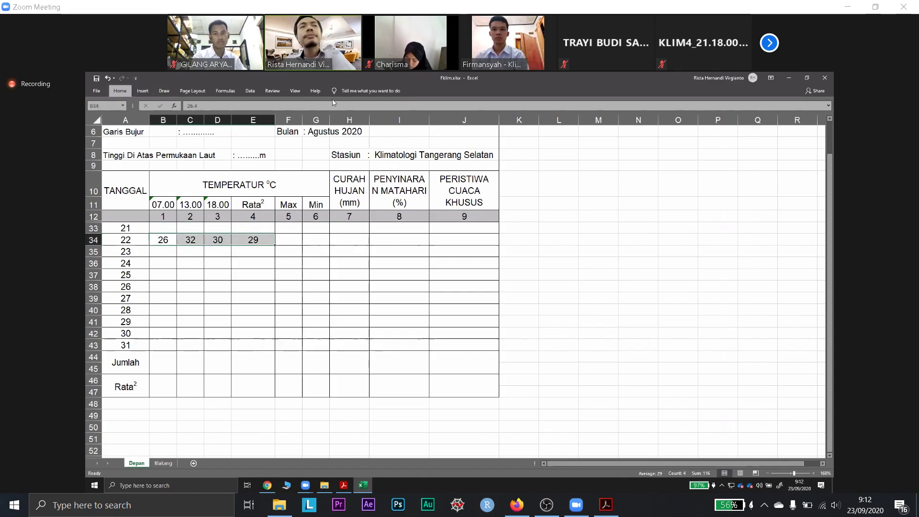
left_click(381, 118)
left_click(268, 289)
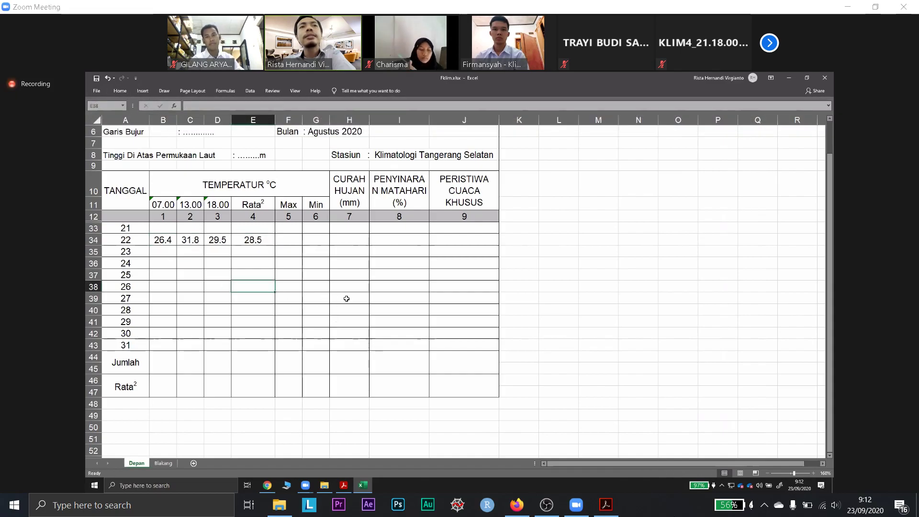
Enter 33.5 as the Max temperature for date 22 and display it with one decimal place
left_click(251, 241)
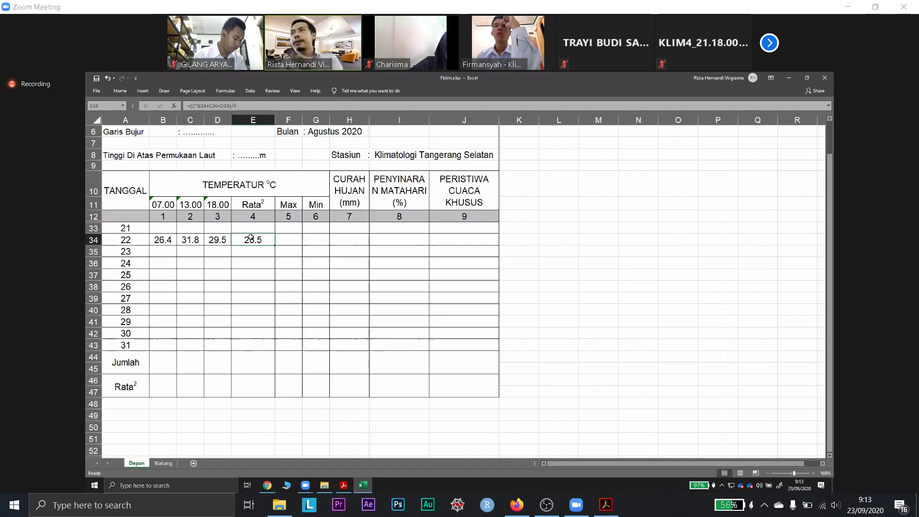
key("Right")
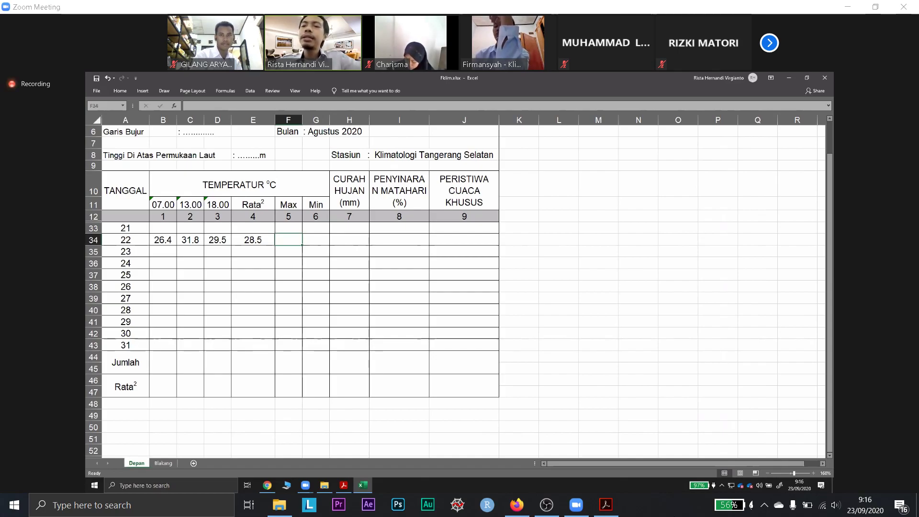
type("33.5")
key("Return")
key("Up")
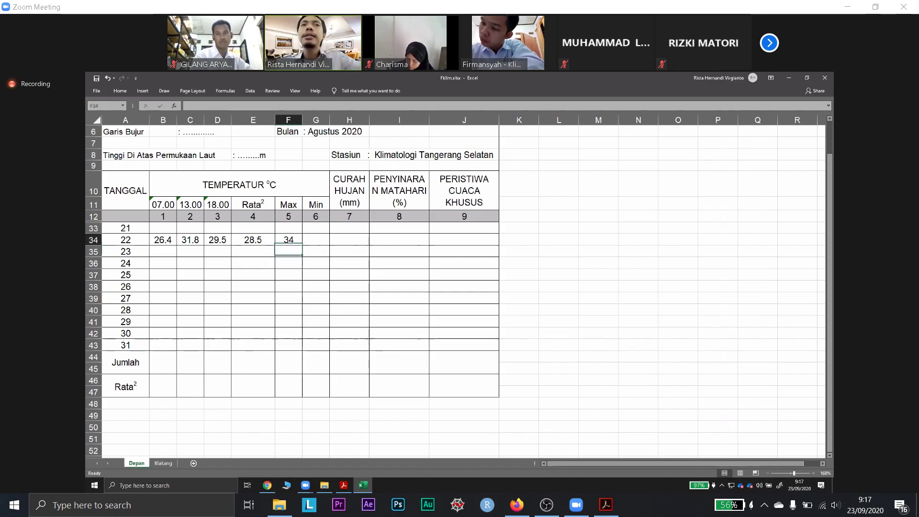
left_click(120, 90)
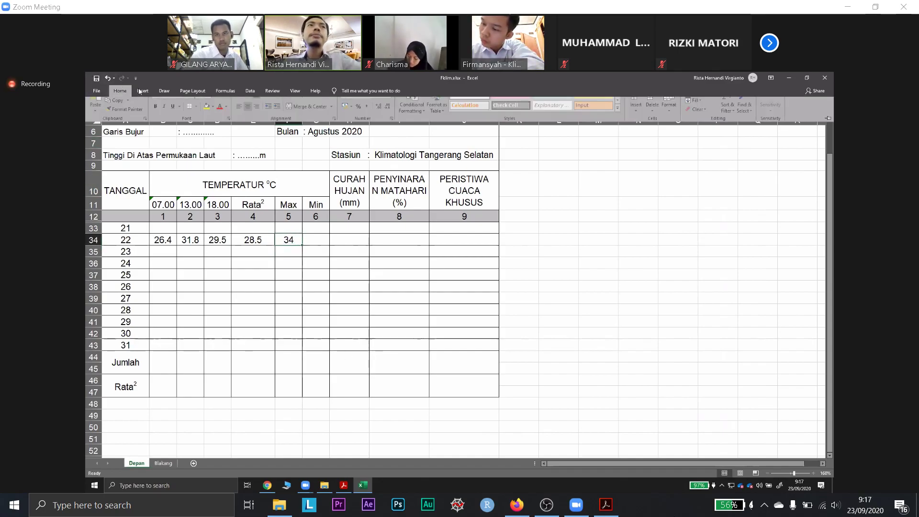
left_click(379, 117)
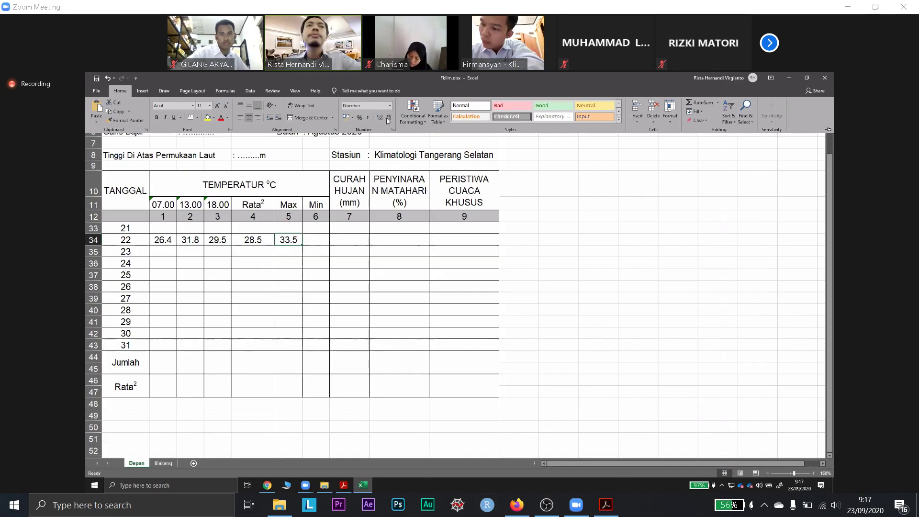
Switch to the BMKG guide in Adobe Acrobat Reader and make its window wider and shorter to read the Kolom 5 and 6 rules
key("Right")
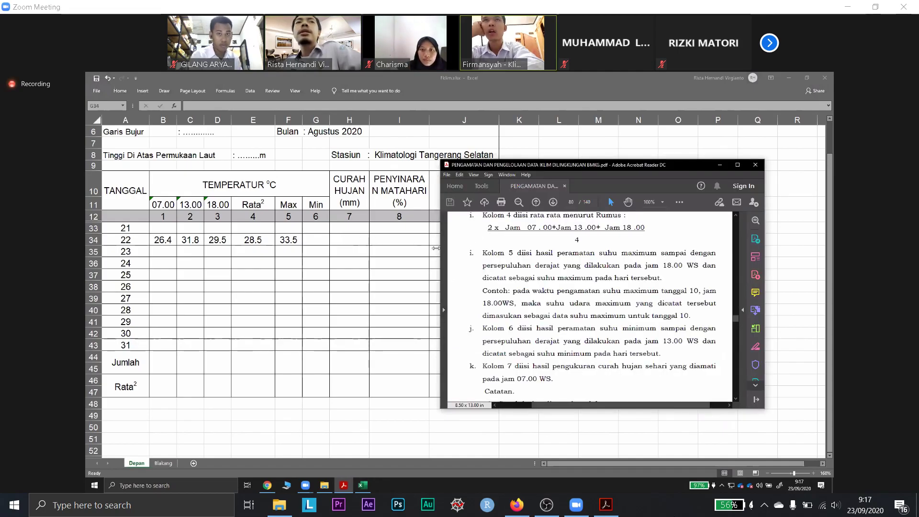
left_click_drag(435, 248, 111, 248)
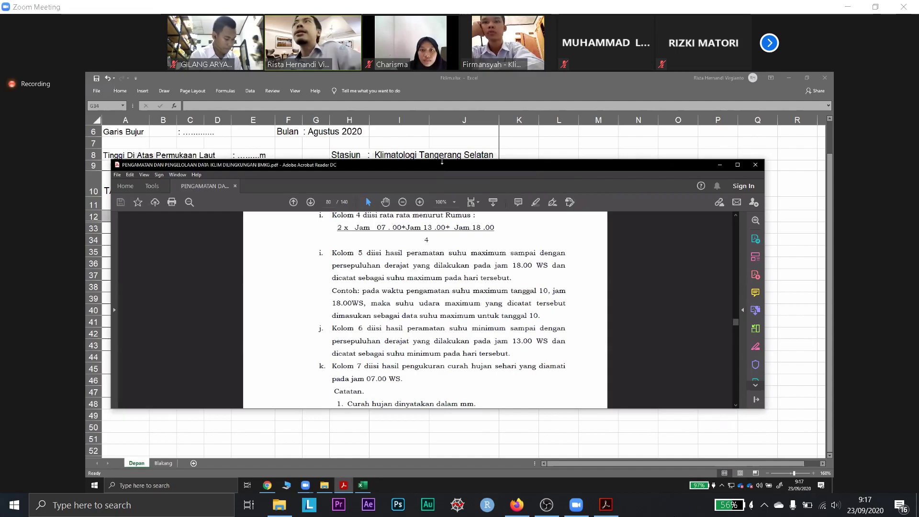
left_click_drag(441, 161, 441, 197)
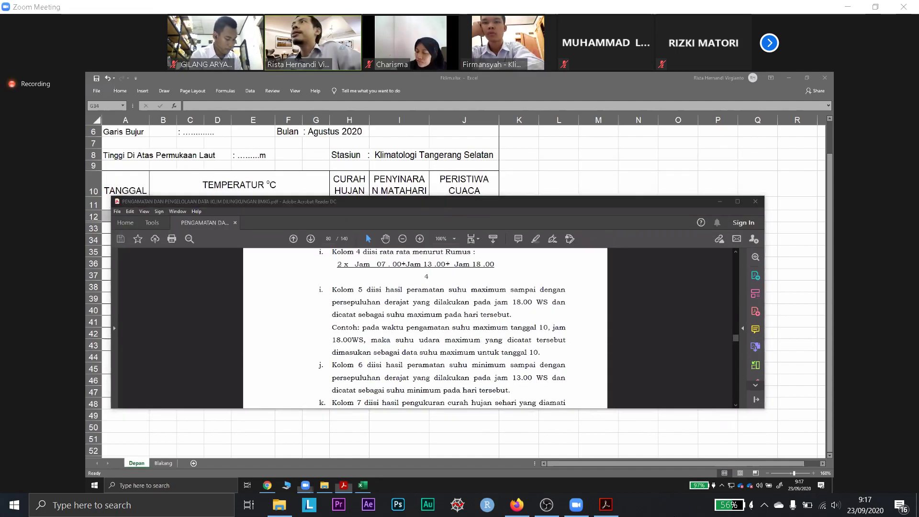